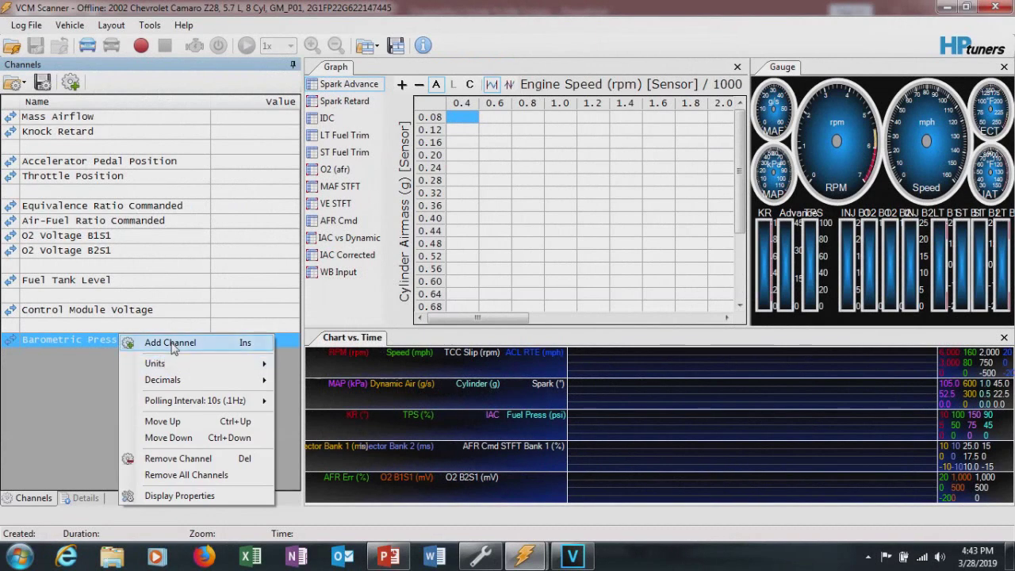
Step: Filter the channel picker by 'dyn' and 'idle' to add Dynamic Airflow, Idle Desired Airflow and Idle Air Control Position
{"action": "left_click", "coordinate": [171, 343]}
{"action": "type", "text": "d"}
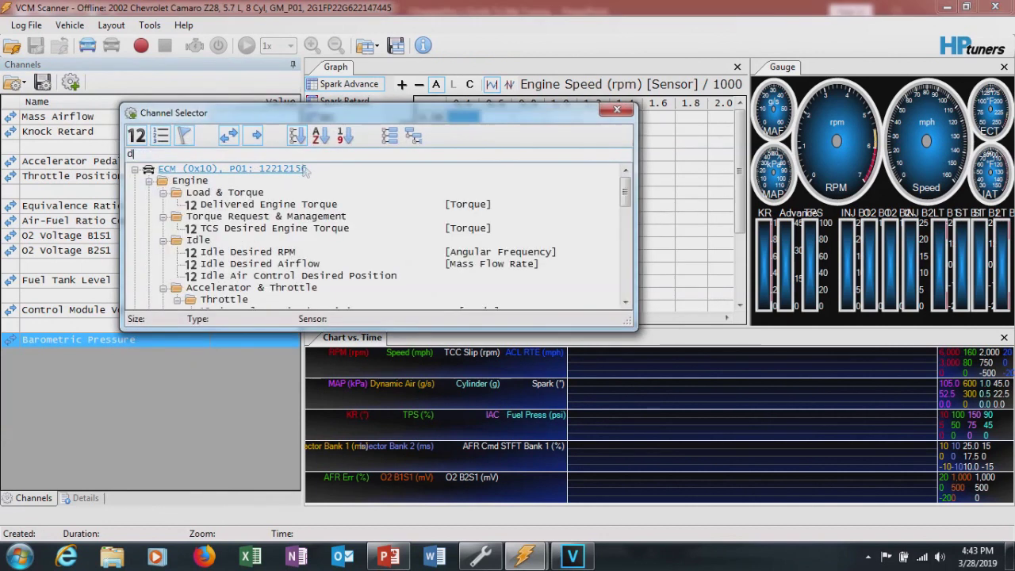
{"action": "type", "text": "yn"}
{"action": "double_click", "coordinate": [254, 215]}
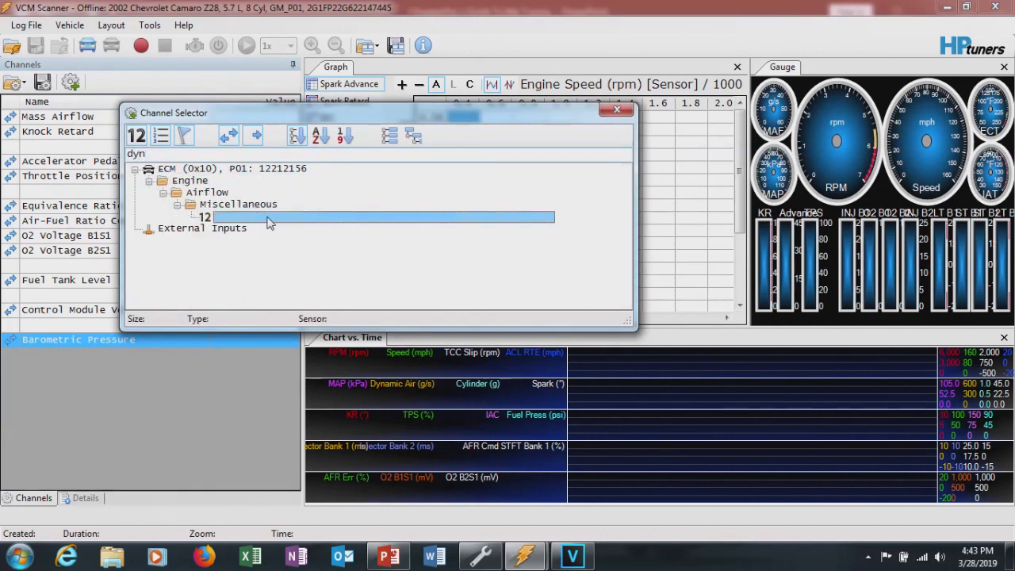
{"action": "left_click", "coordinate": [251, 155]}
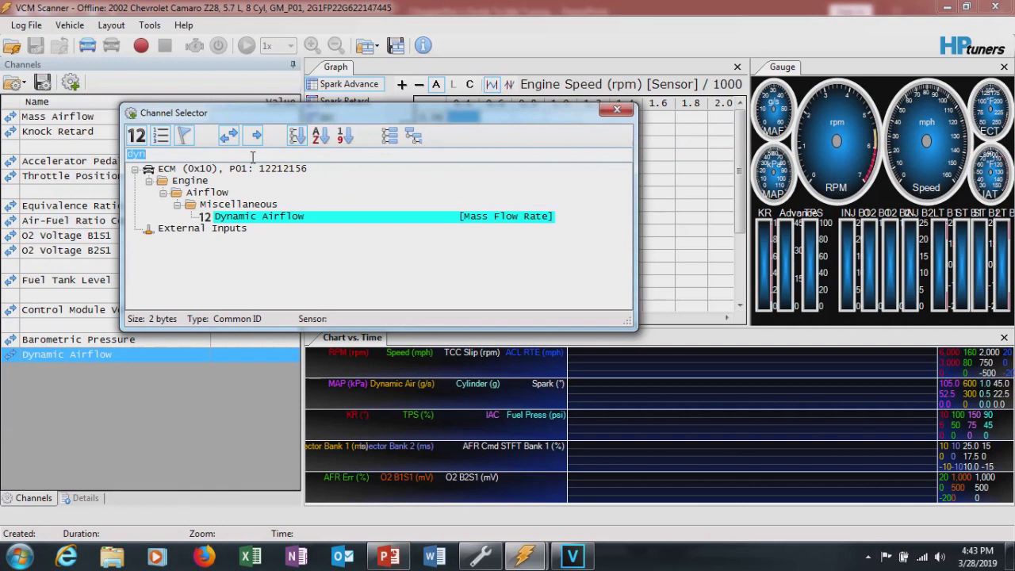
{"action": "type", "text": "idle"}
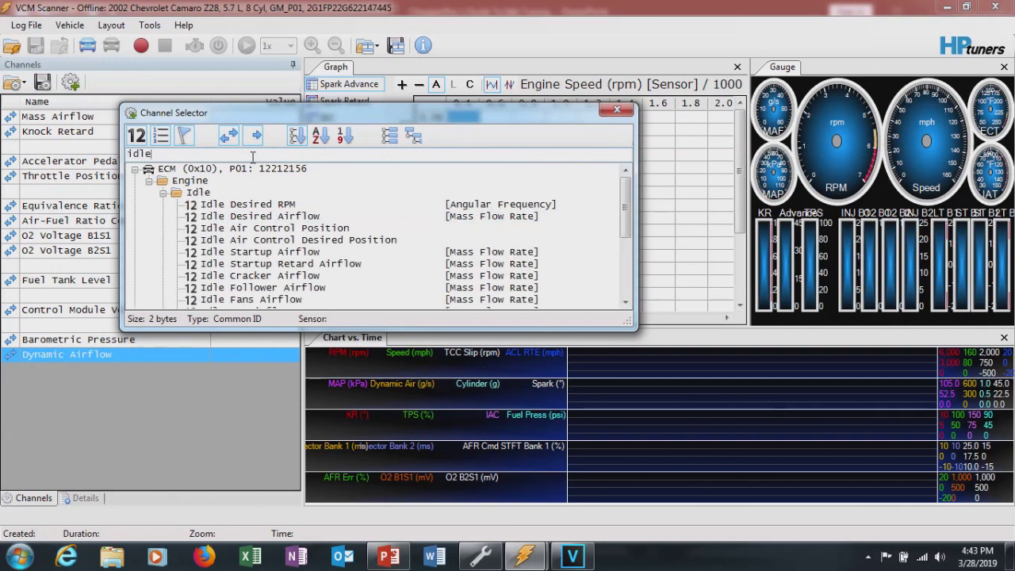
{"action": "left_click", "coordinate": [272, 220]}
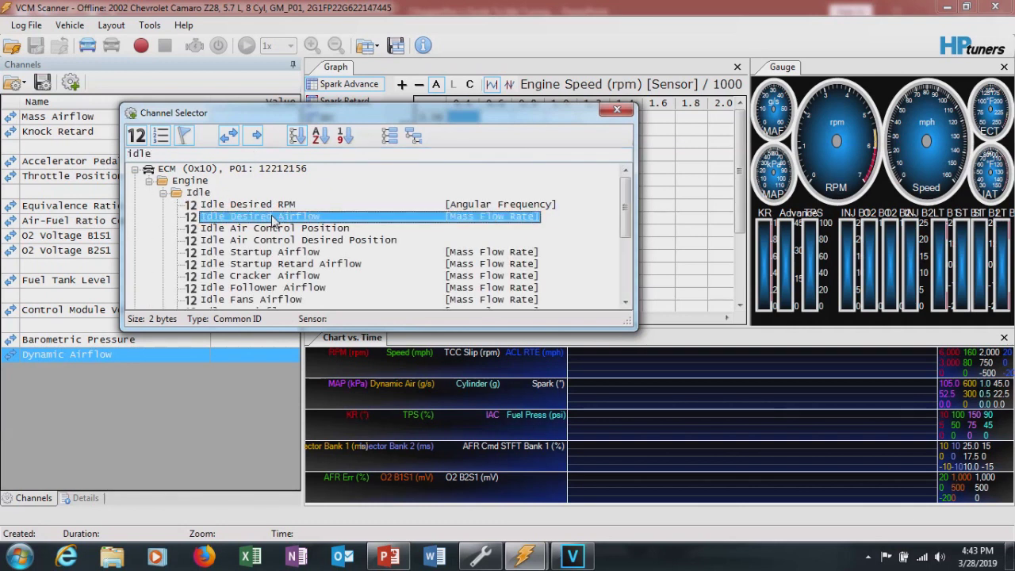
{"action": "double_click", "coordinate": [272, 220]}
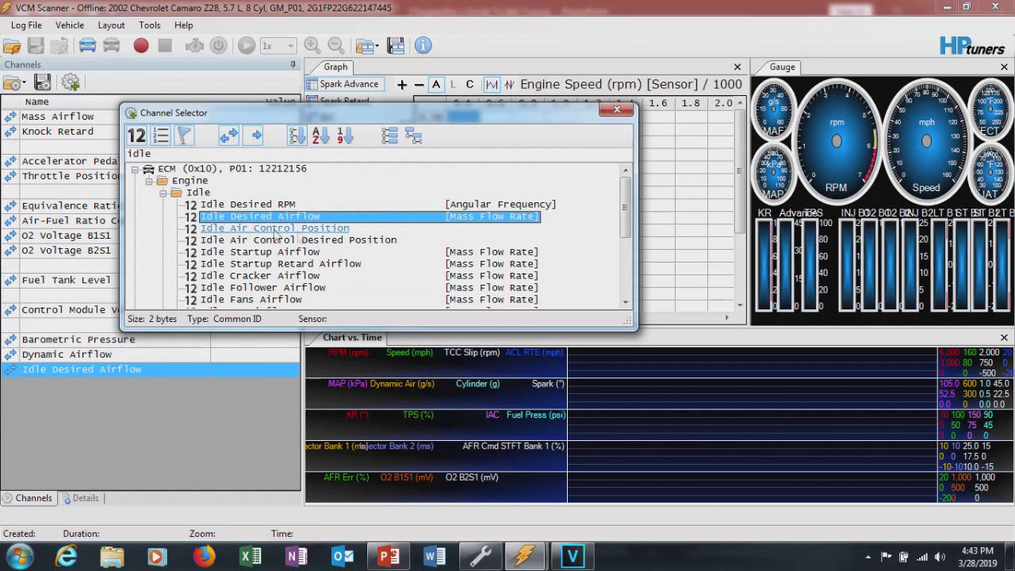
{"action": "double_click", "coordinate": [294, 230]}
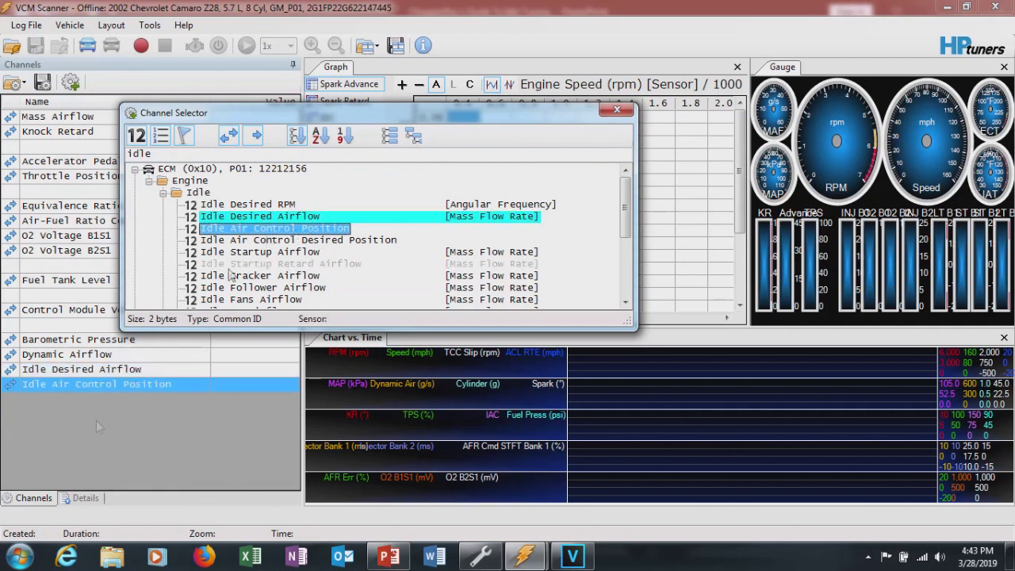
{"action": "left_click", "coordinate": [617, 110]}
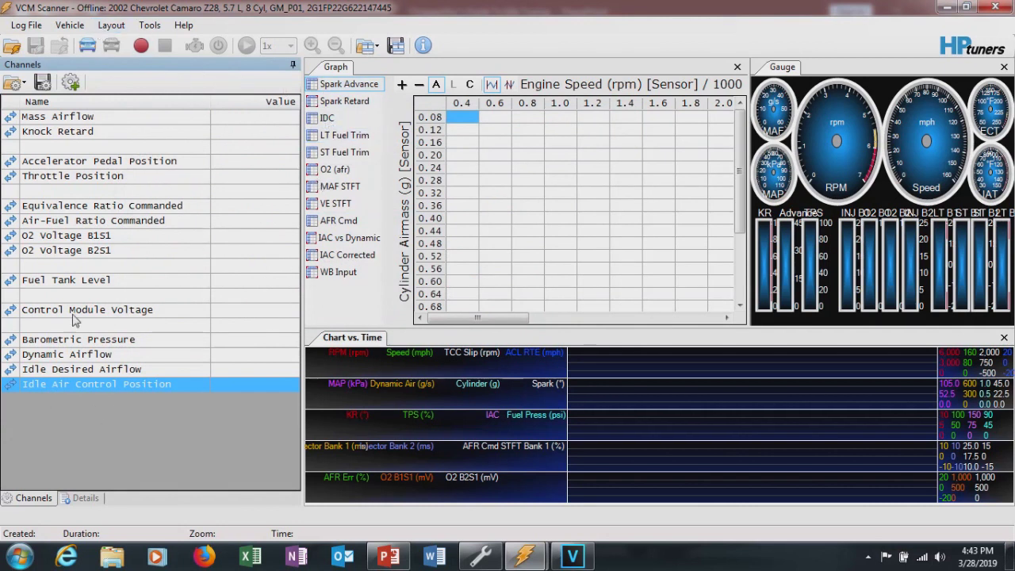
Step: Turn User Math 9 into 'IAC Corrected 3' (IAC Corr), noted 'Idle Desired / dynamic * IAC position'
{"action": "left_click", "coordinate": [151, 26]}
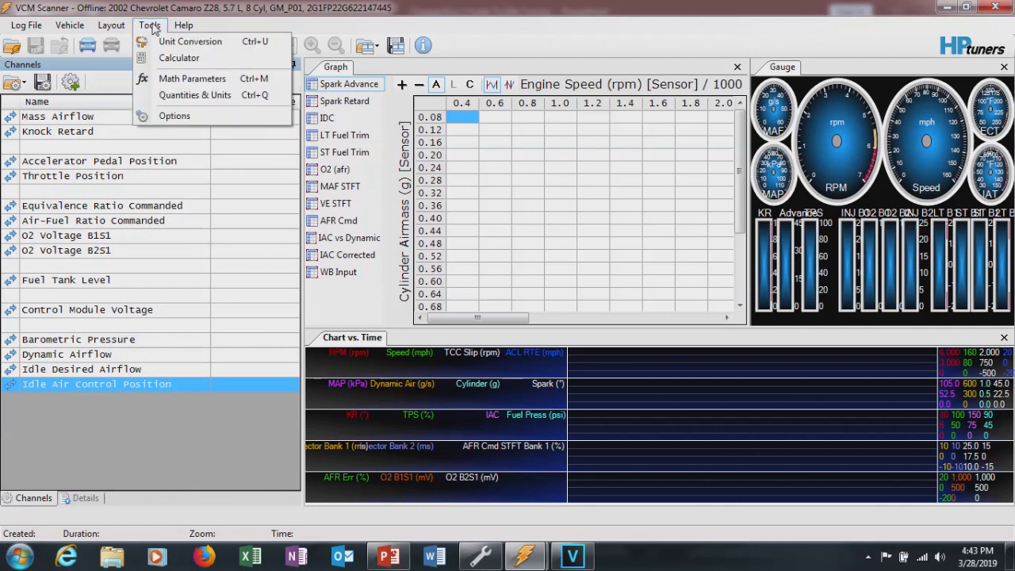
{"action": "left_click", "coordinate": [191, 78]}
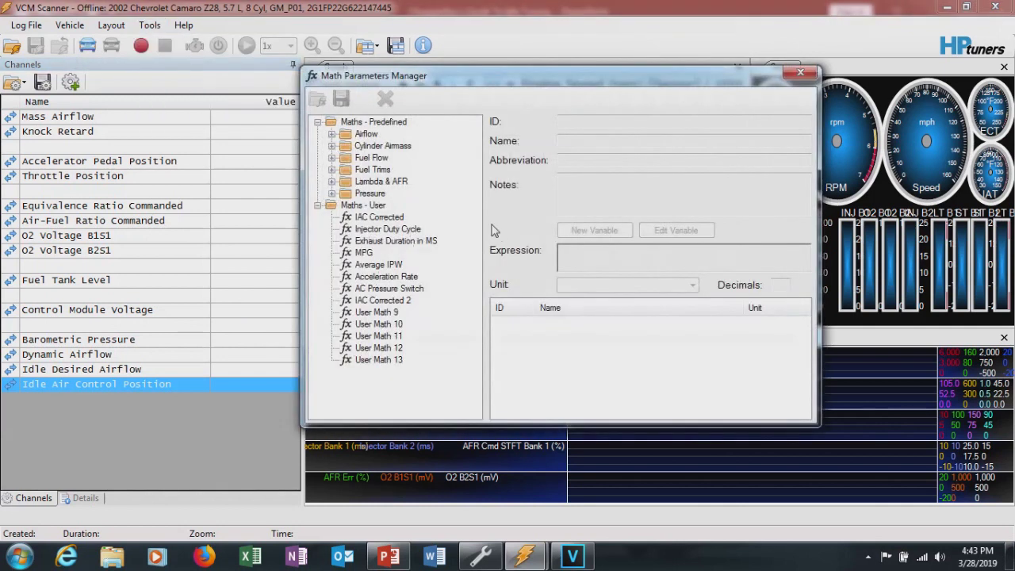
{"action": "left_click", "coordinate": [372, 314]}
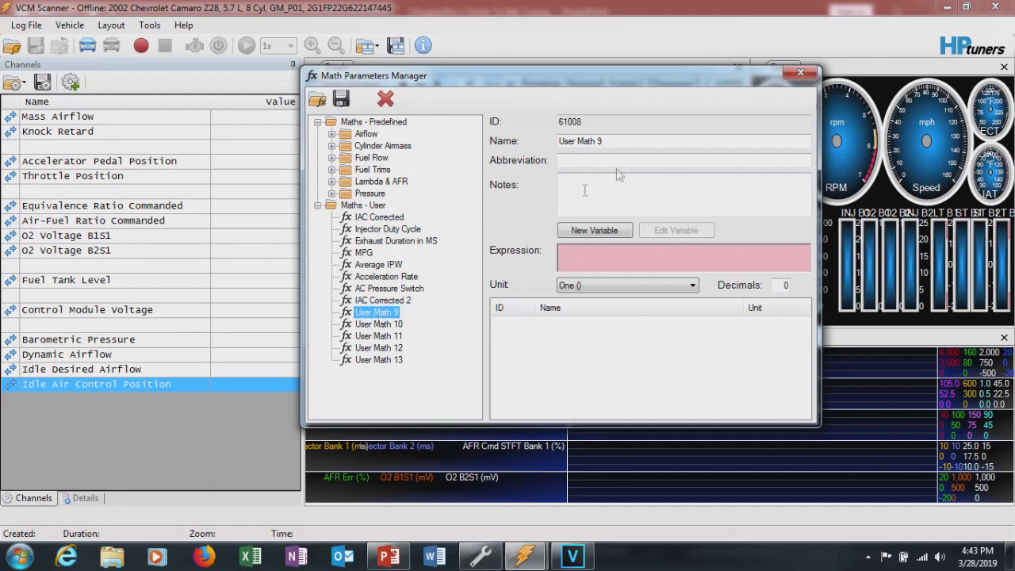
{"action": "left_click_drag", "start_coordinate": [613, 142], "coordinate": [522, 151]}
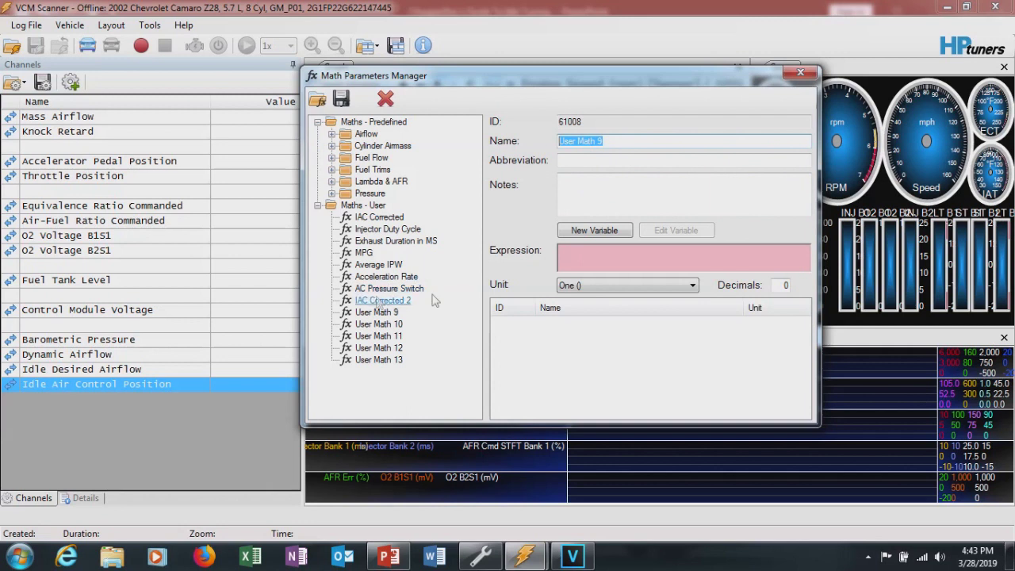
{"action": "type", "text": "IAC Co"}
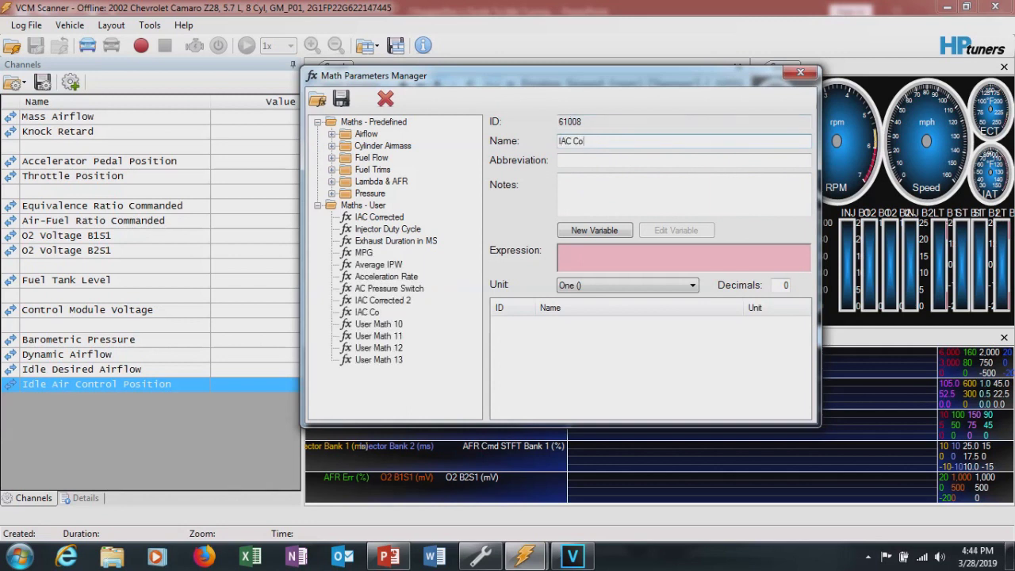
{"action": "type", "text": "rrected"}
{"action": "type", "text": "3"}
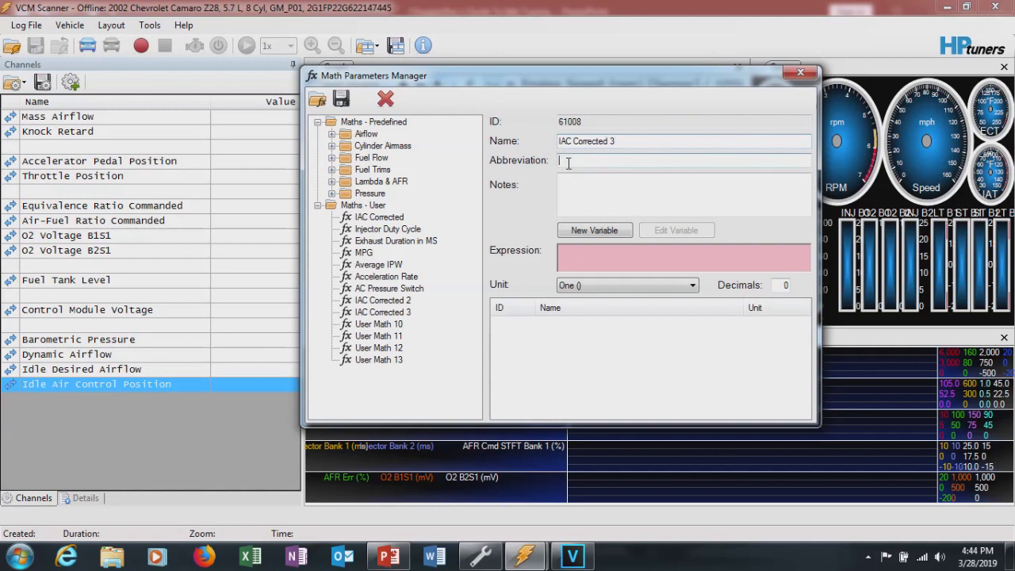
{"action": "type", "text": "IA"}
{"action": "type", "text": "C Corr"}
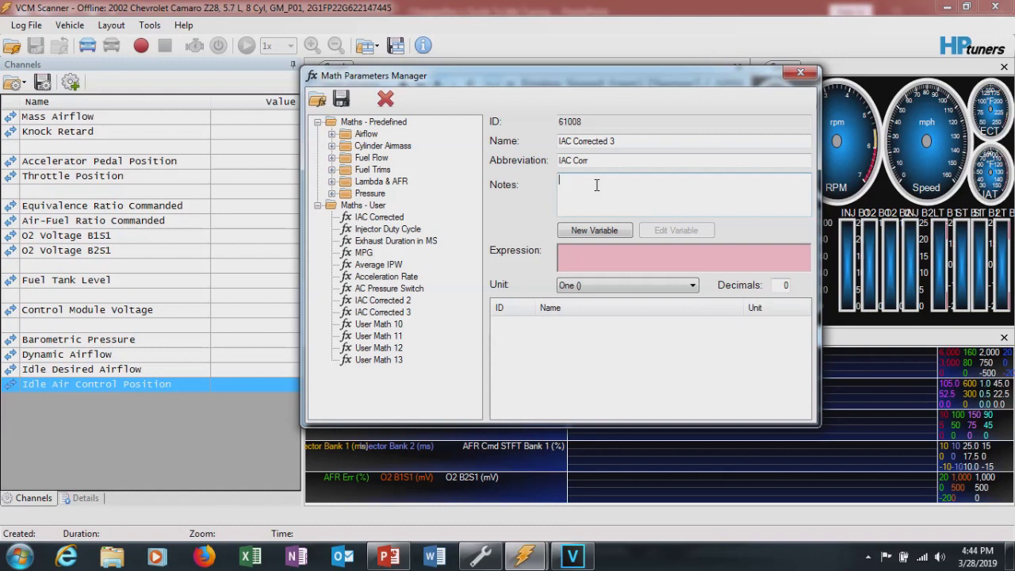
{"action": "type", "text": "e D"}
{"action": "type", "text": "es"}
{"action": "type", "text": "d / "}
{"action": "type", "text": "dynamic * IAC position"}
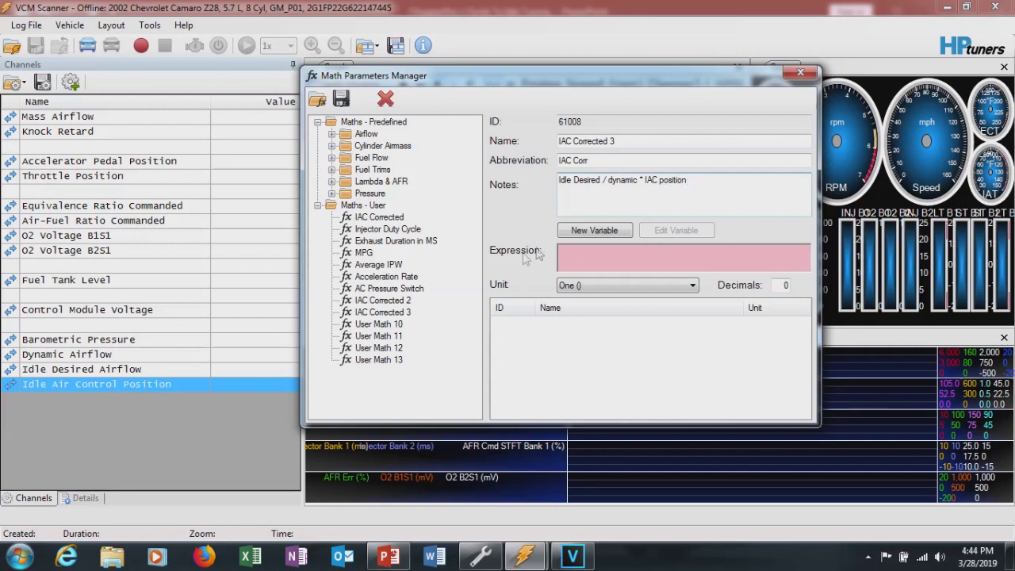
{"action": "left_click", "coordinate": [585, 231]}
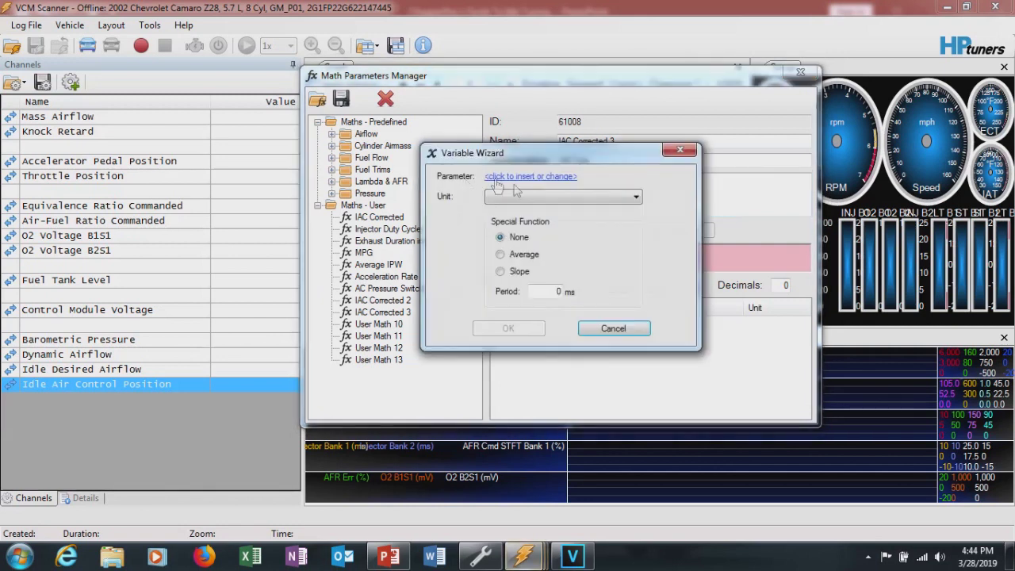
Step: Insert Idle Desired Airflow as the first expression variable, followed by a divide sign
{"action": "left_click", "coordinate": [523, 176]}
{"action": "type", "text": "d"}
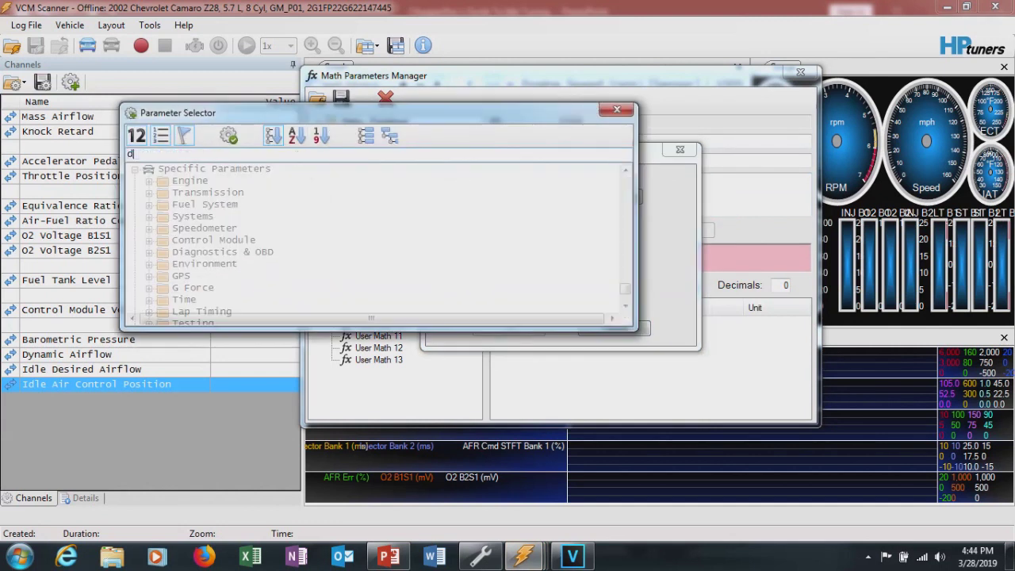
{"action": "key", "text": "BackSpace"}
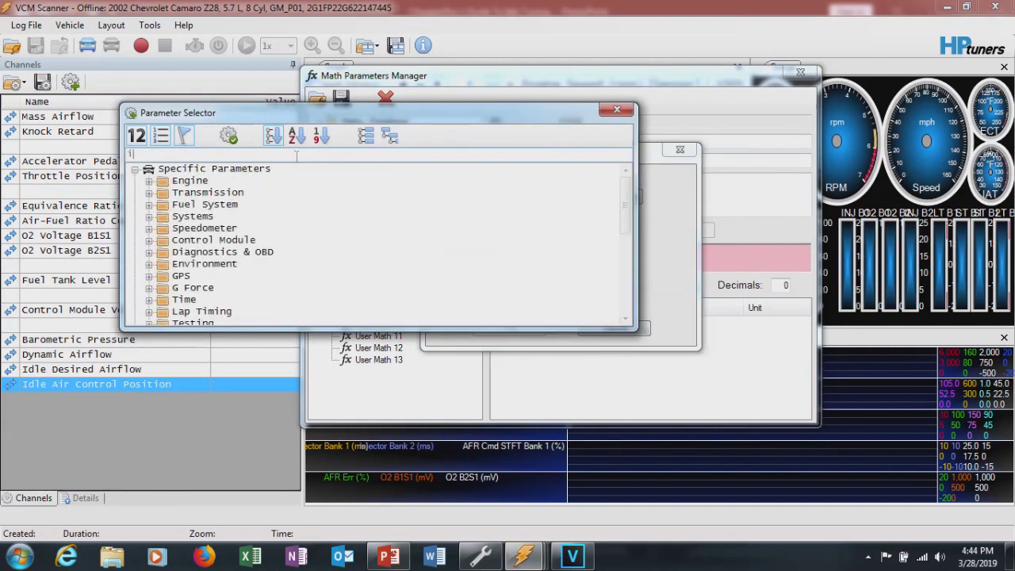
{"action": "type", "text": "idle"}
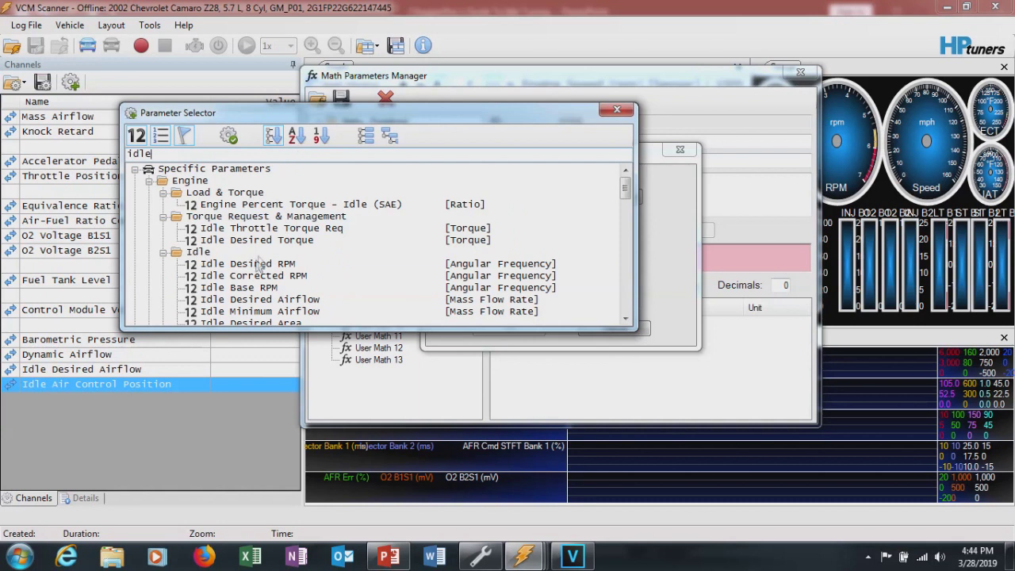
{"action": "left_click", "coordinate": [252, 301]}
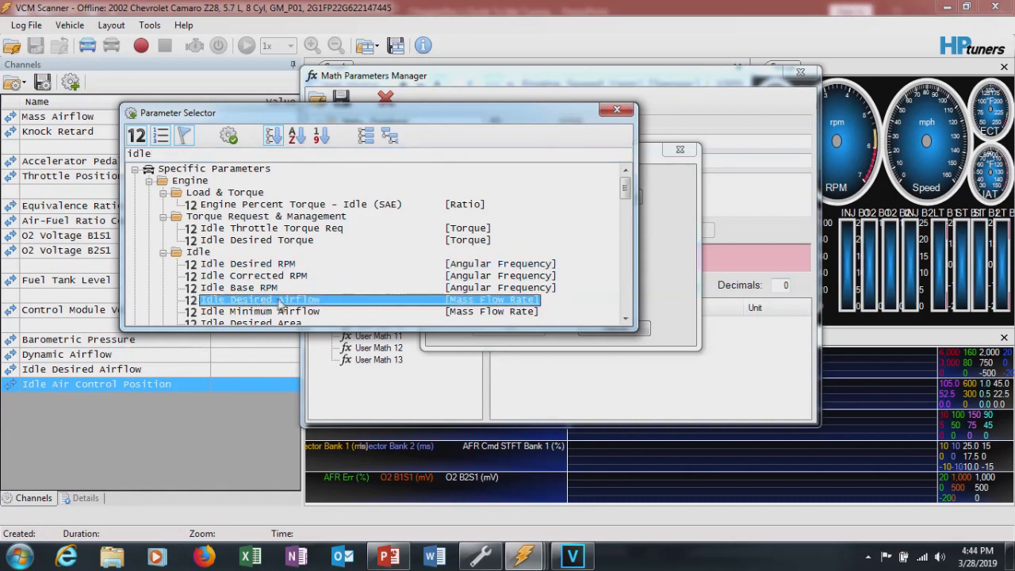
{"action": "double_click", "coordinate": [280, 301]}
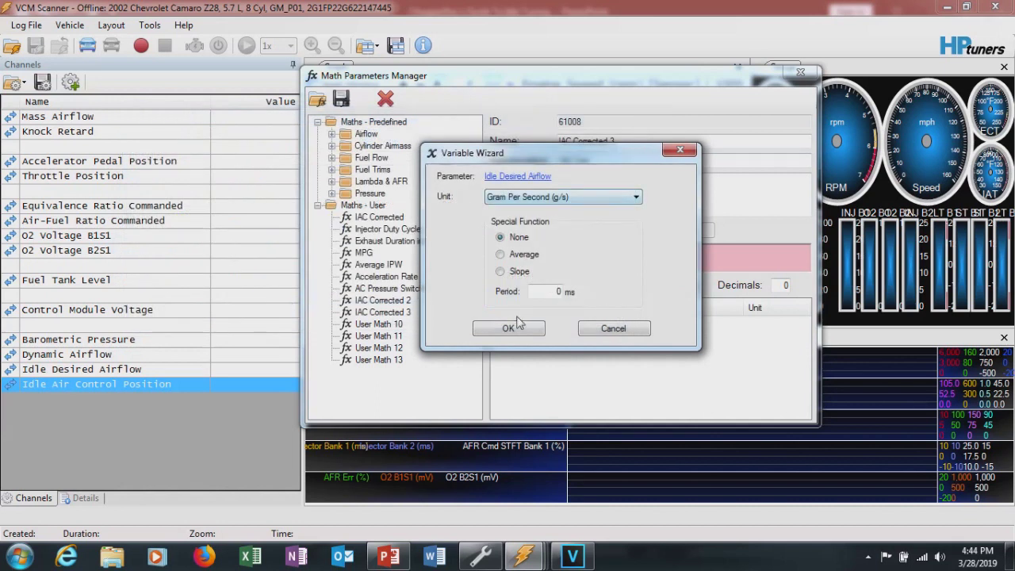
{"action": "left_click", "coordinate": [512, 327]}
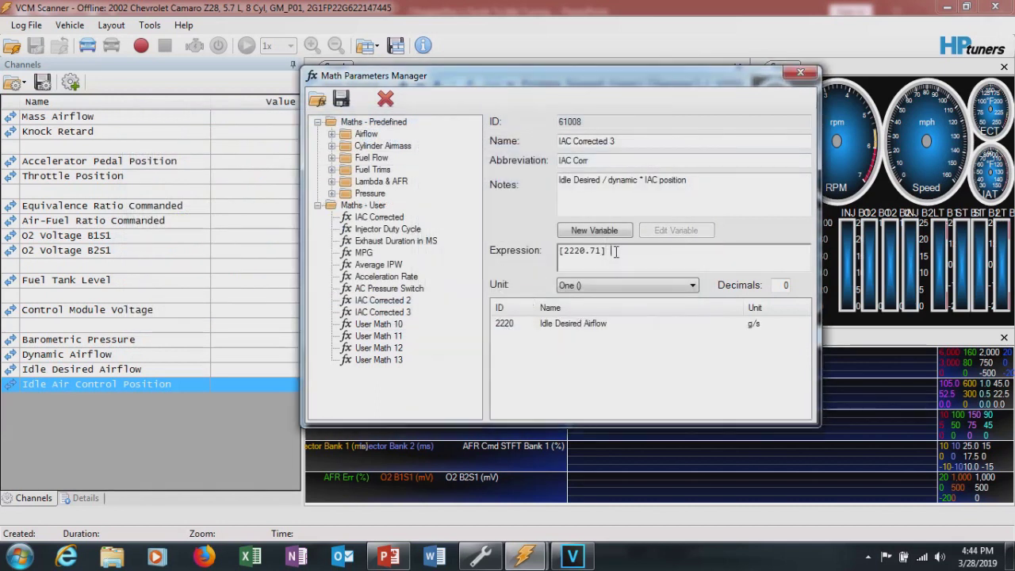
{"action": "type", "text": "/"}
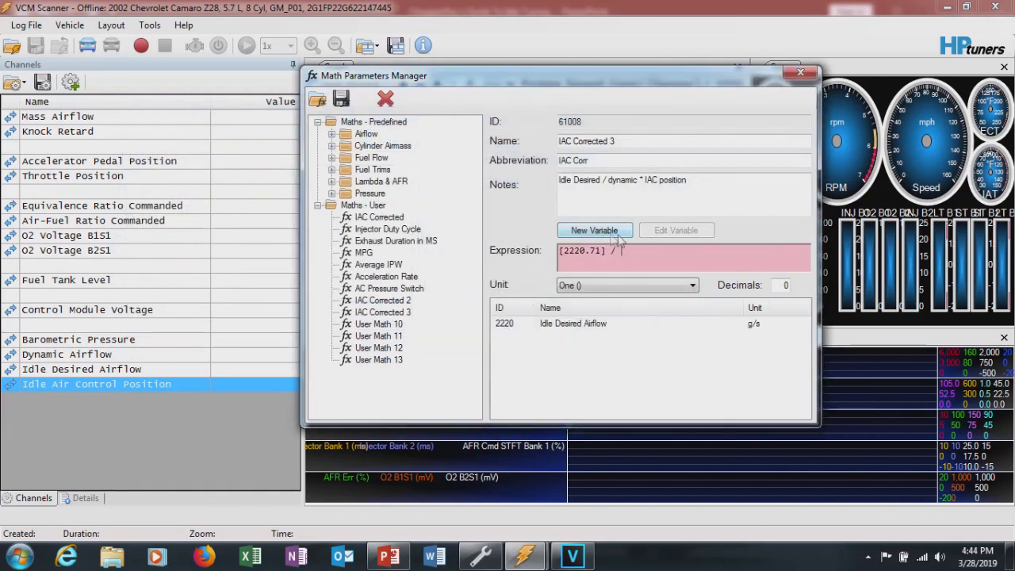
Step: Add Dynamic Airflow as the divisor, then append a multiply sign
{"action": "left_click", "coordinate": [617, 237]}
{"action": "left_click", "coordinate": [538, 184]}
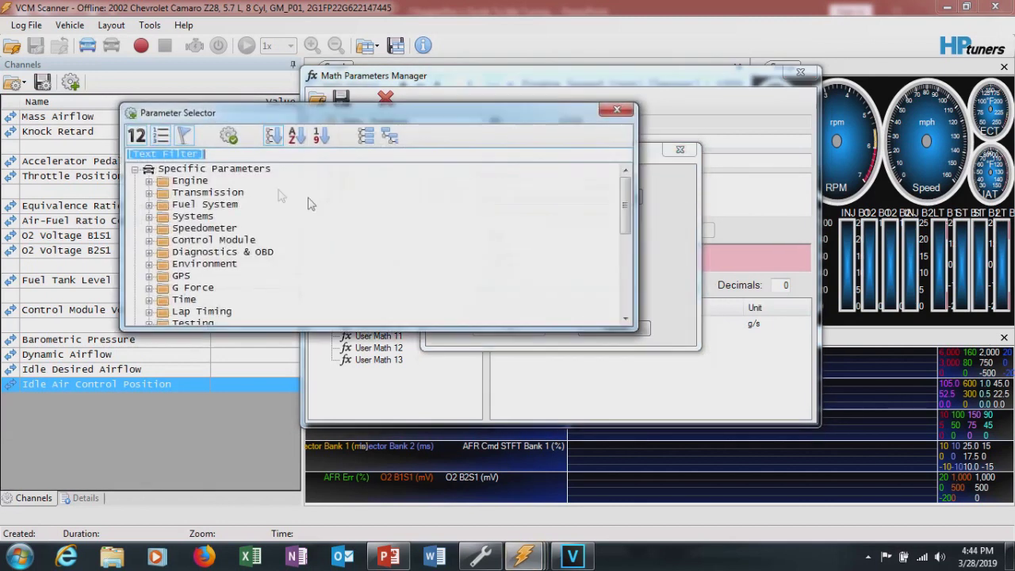
{"action": "type", "text": "dy"}
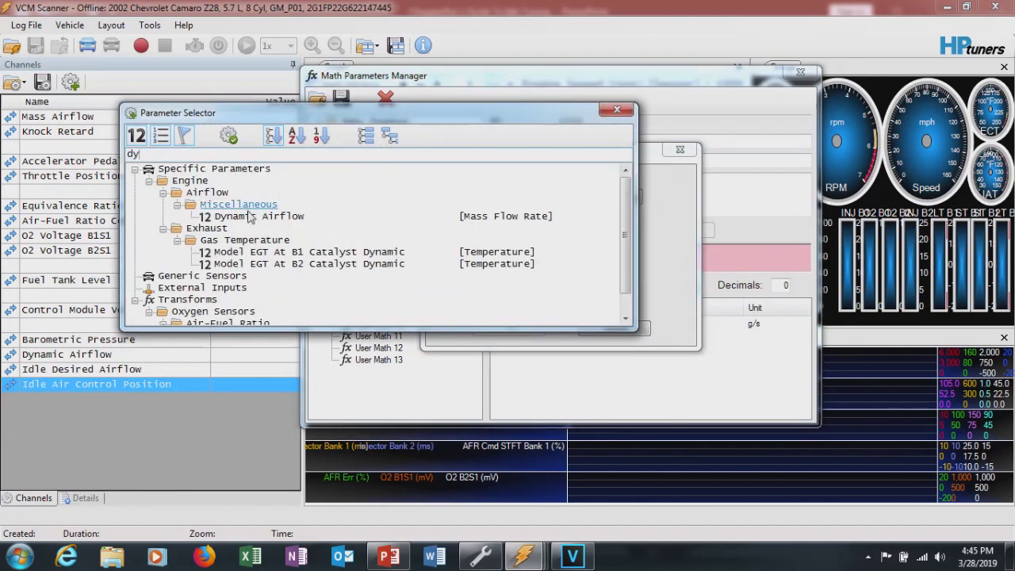
{"action": "double_click", "coordinate": [250, 217]}
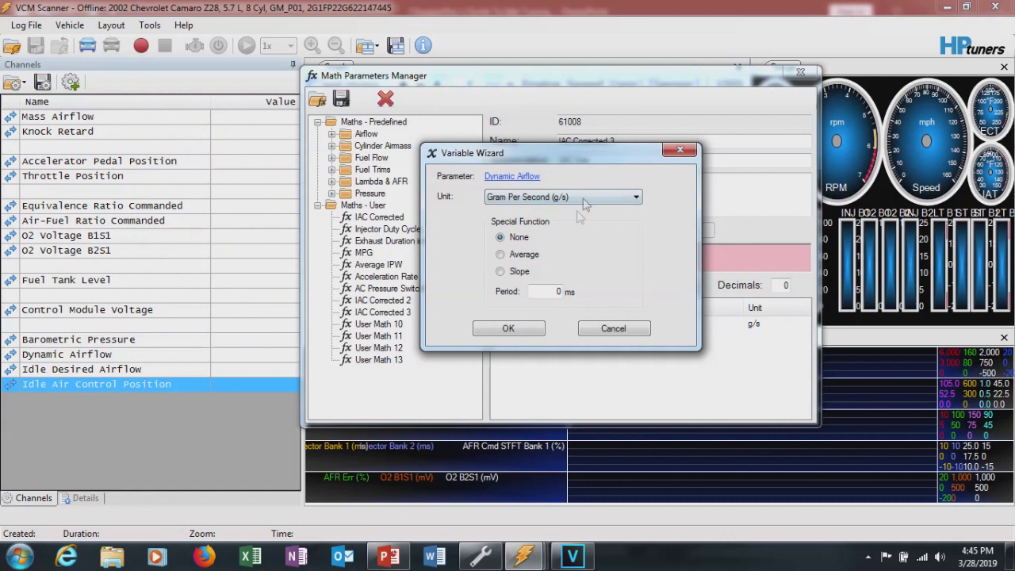
{"action": "left_click", "coordinate": [522, 329]}
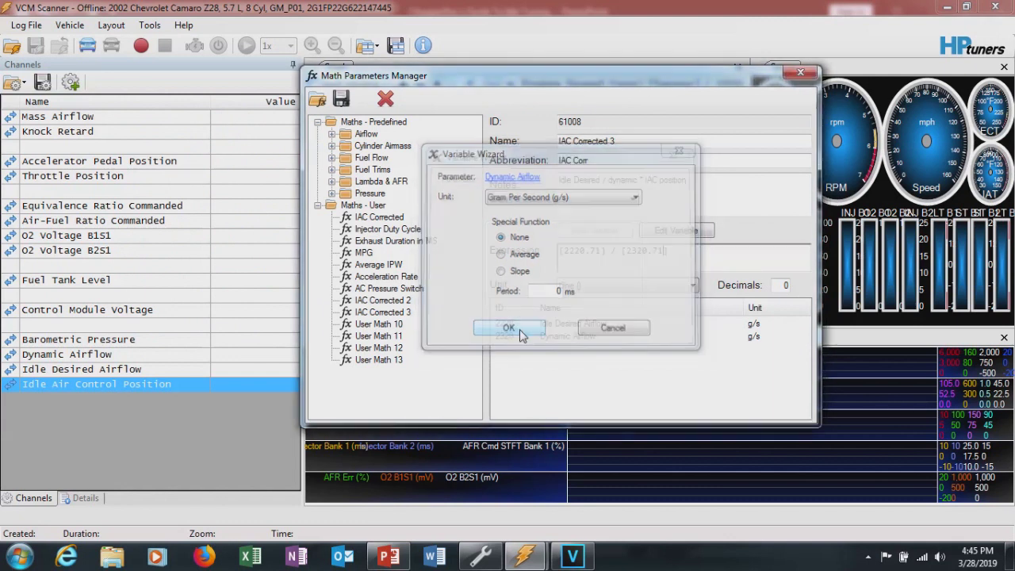
{"action": "left_click", "coordinate": [685, 250]}
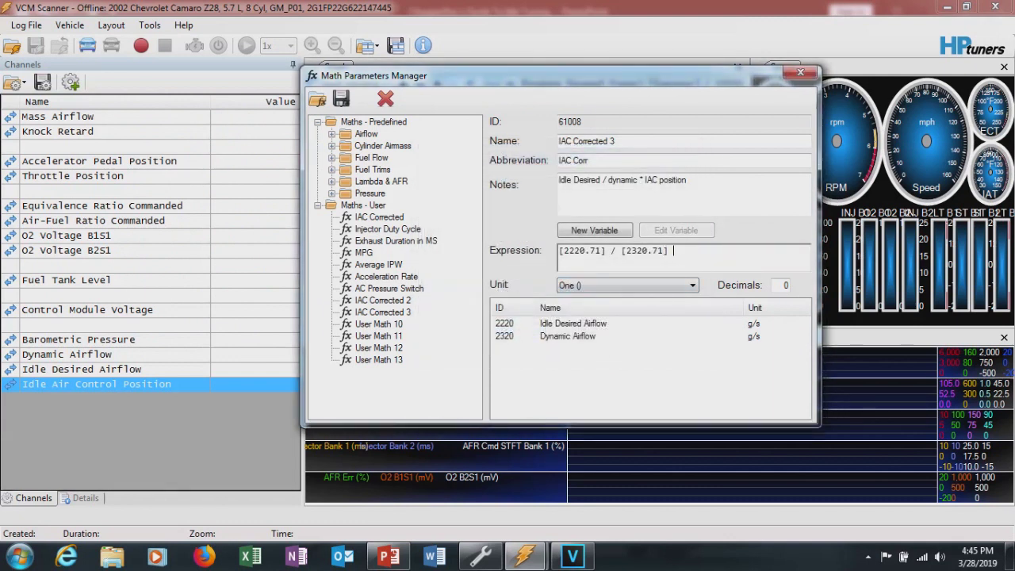
{"action": "type", "text": "*"}
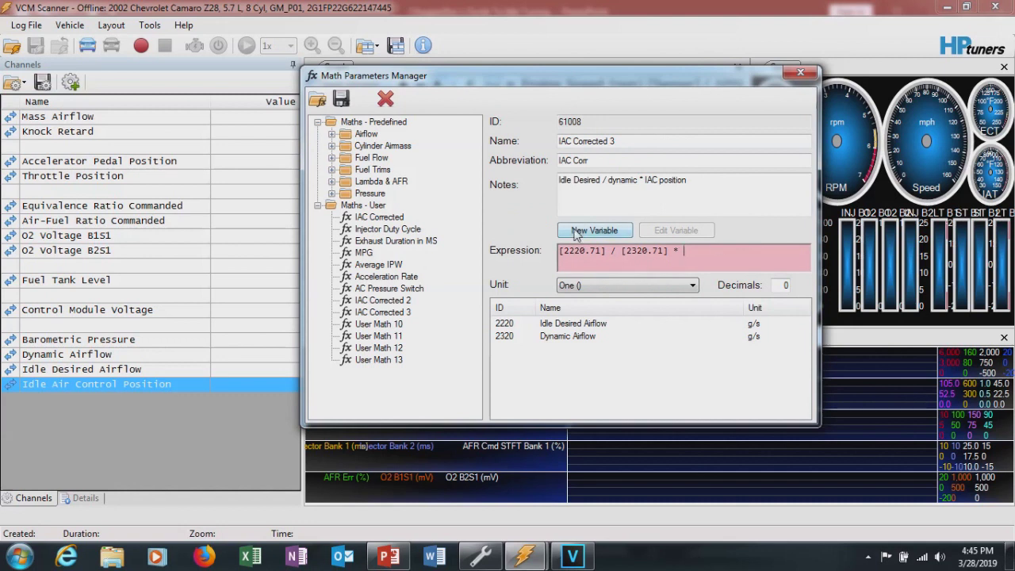
Step: Finish the expression with Idle Air Control Position as the last variable
{"action": "left_click", "coordinate": [576, 231]}
{"action": "left_click", "coordinate": [556, 147]}
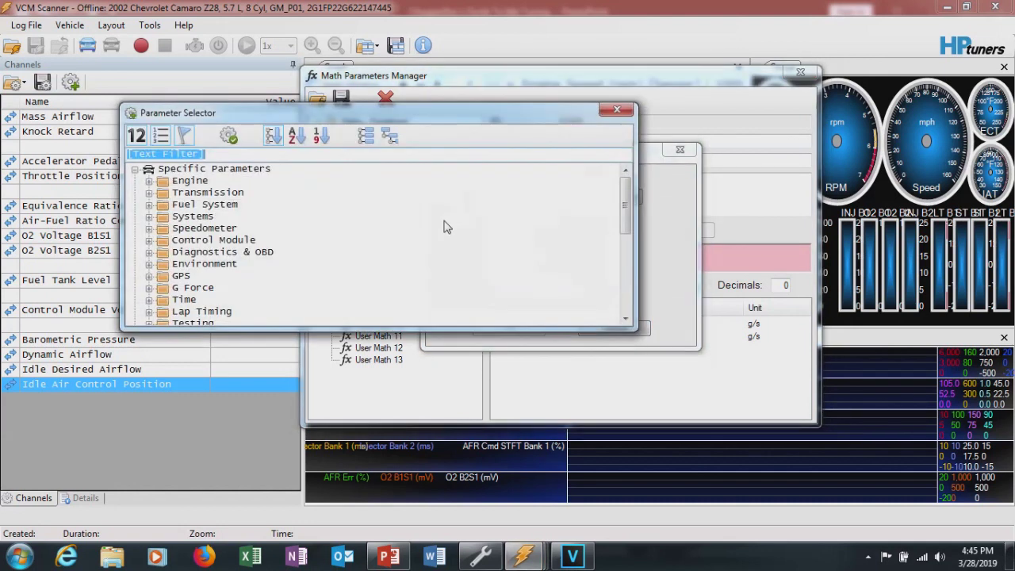
{"action": "type", "text": "idle "}
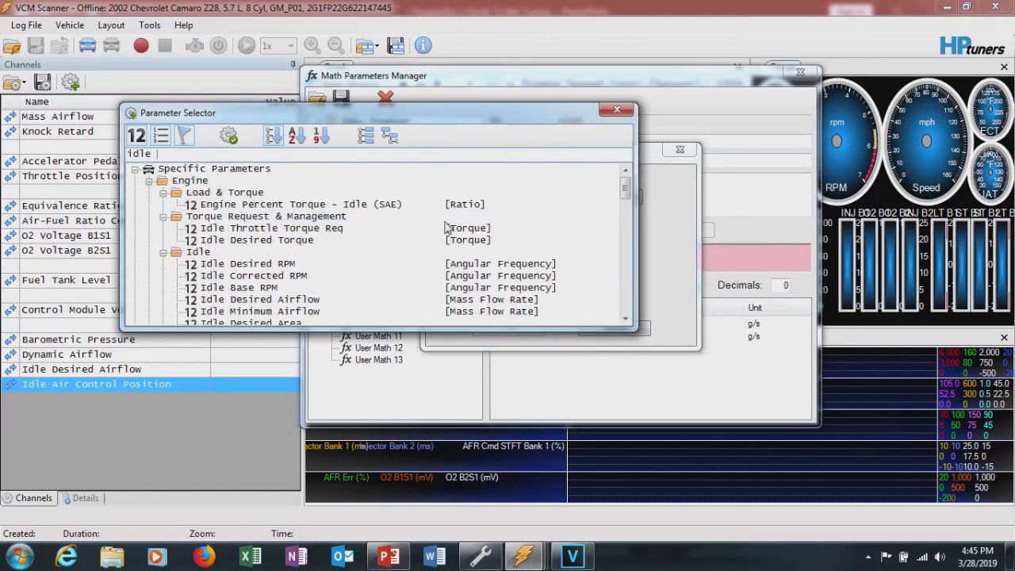
{"action": "type", "text": "a"}
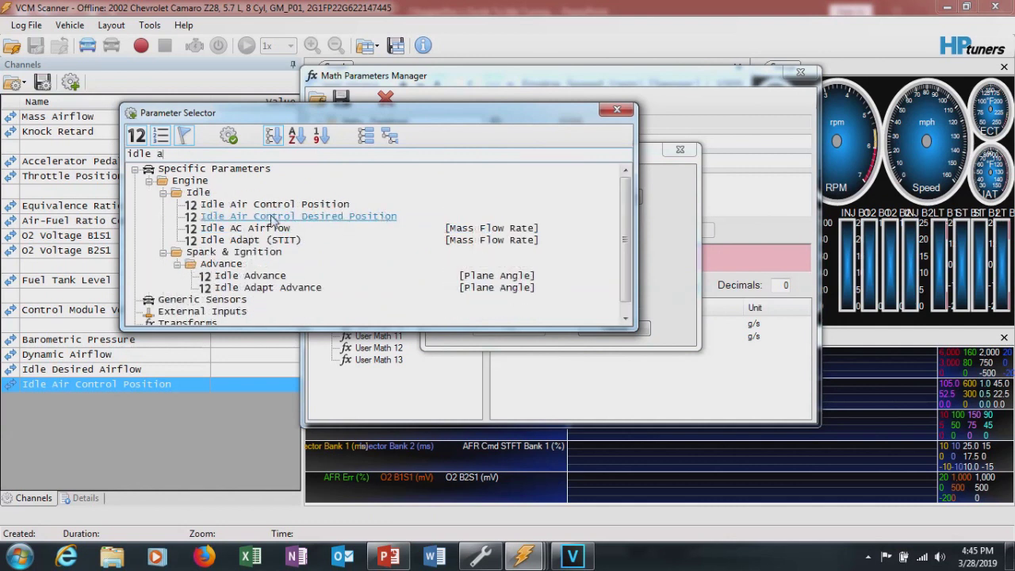
{"action": "double_click", "coordinate": [262, 207]}
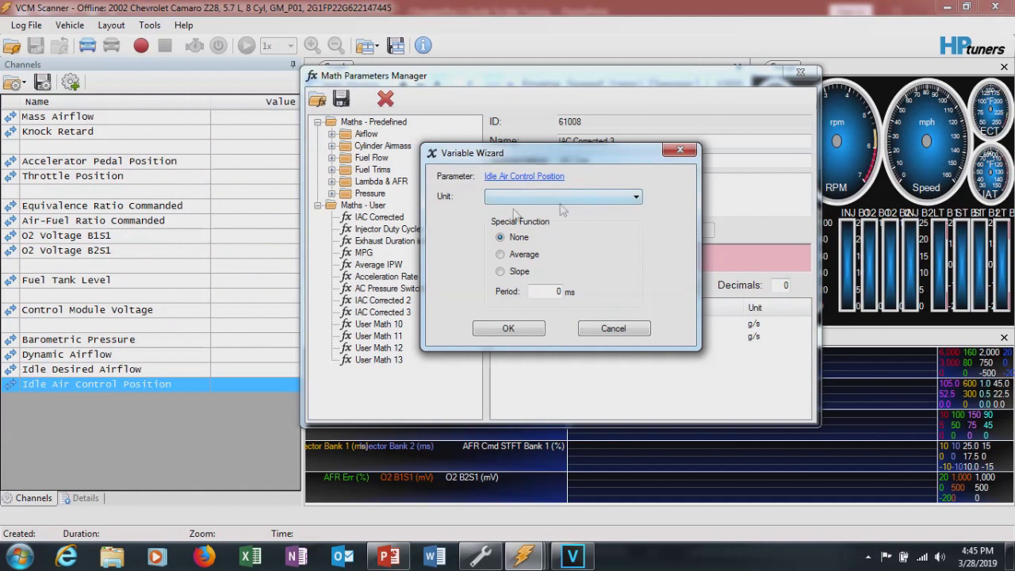
{"action": "left_click", "coordinate": [509, 330]}
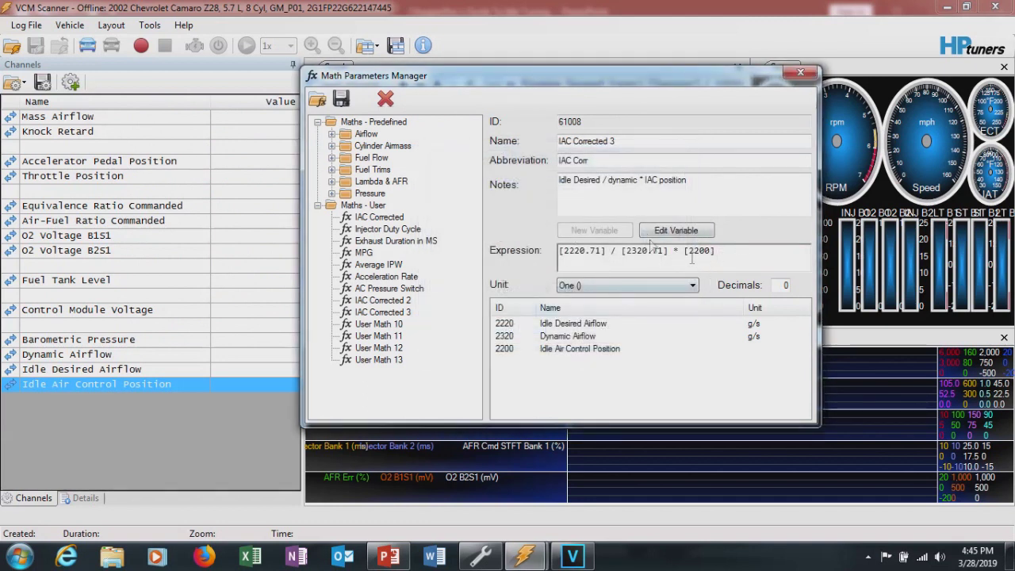
{"action": "left_click", "coordinate": [736, 254]}
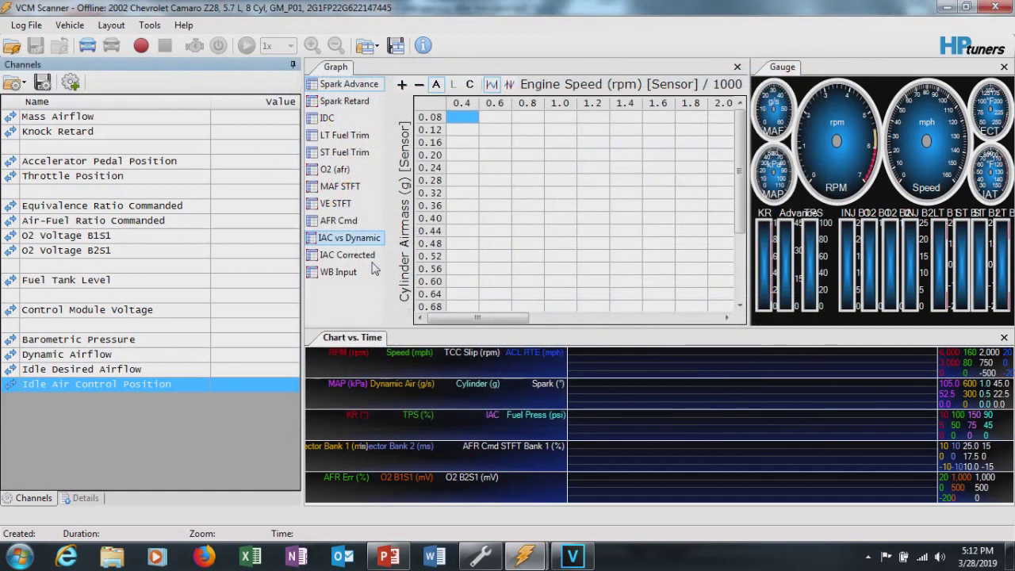
Step: Add a new blank table in the Graphs Layout editor
{"action": "right_click", "coordinate": [333, 272]}
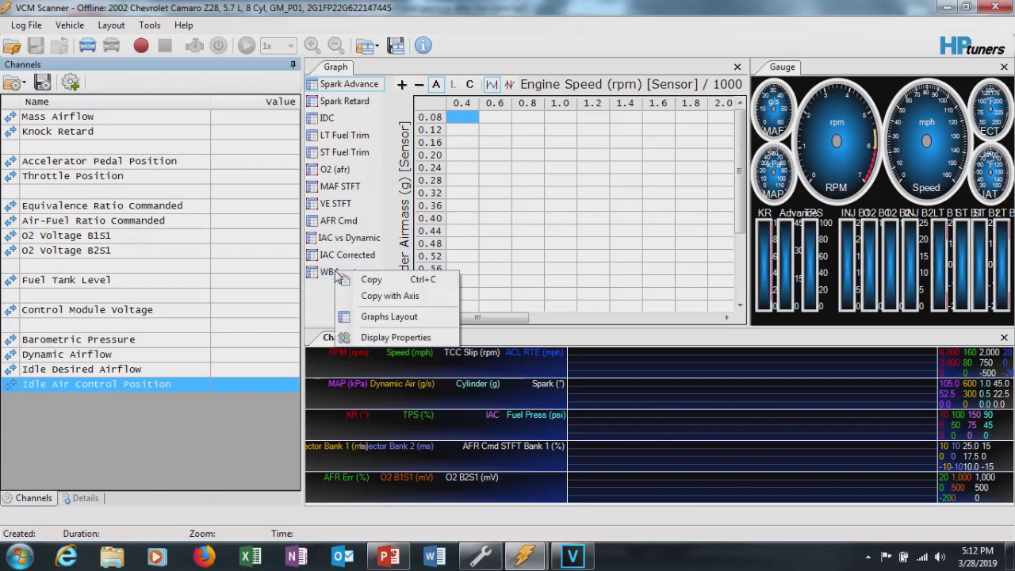
{"action": "left_click", "coordinate": [379, 317]}
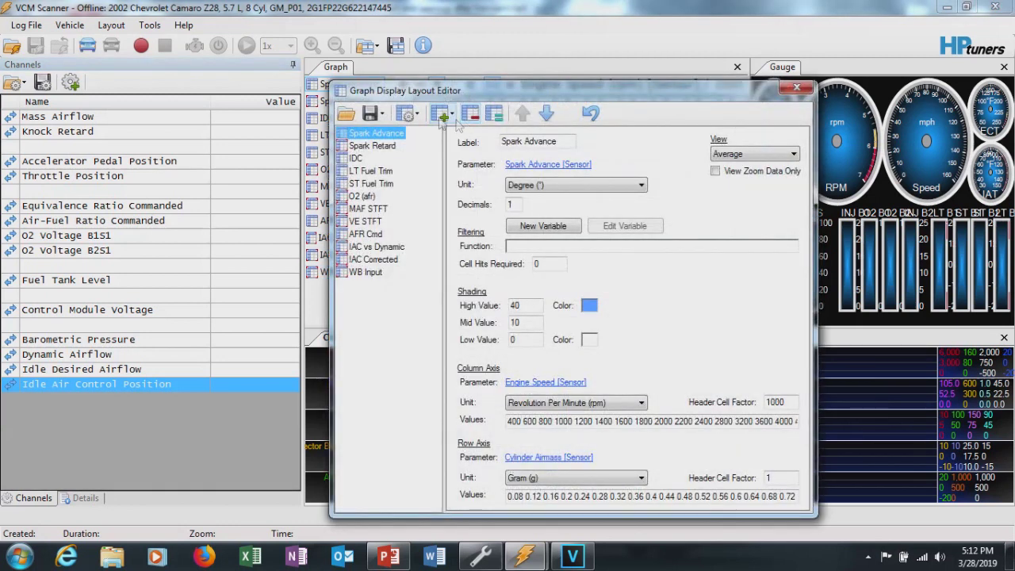
{"action": "left_click", "coordinate": [442, 114]}
{"action": "left_click", "coordinate": [476, 137]}
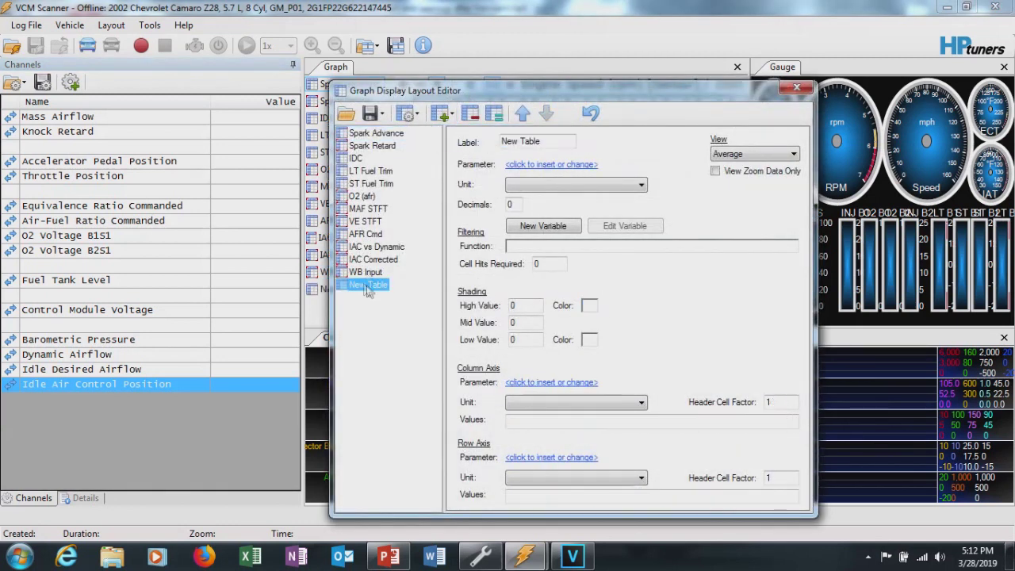
Step: Set the new table's parameter to IAC Corrected 3 from Maths > User Defined
{"action": "left_click", "coordinate": [540, 165]}
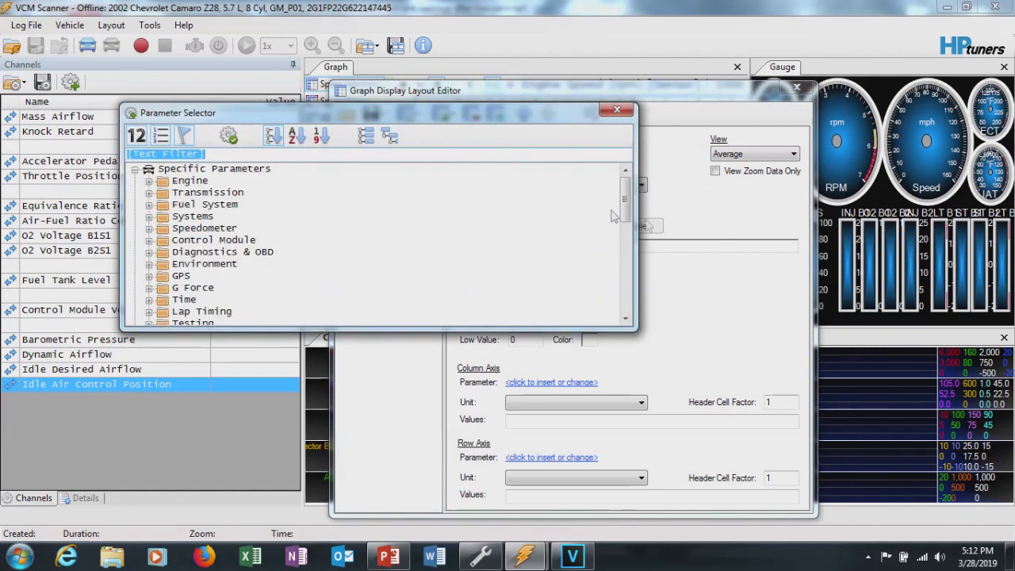
{"action": "left_click_drag", "start_coordinate": [626, 196], "coordinate": [626, 288]}
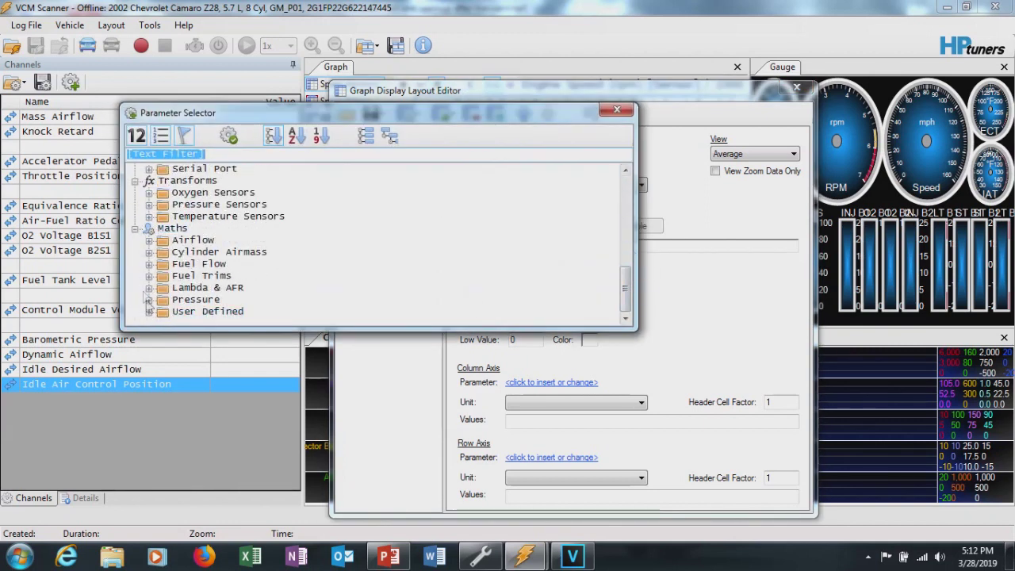
{"action": "left_click", "coordinate": [149, 312]}
{"action": "left_click", "coordinate": [218, 311]}
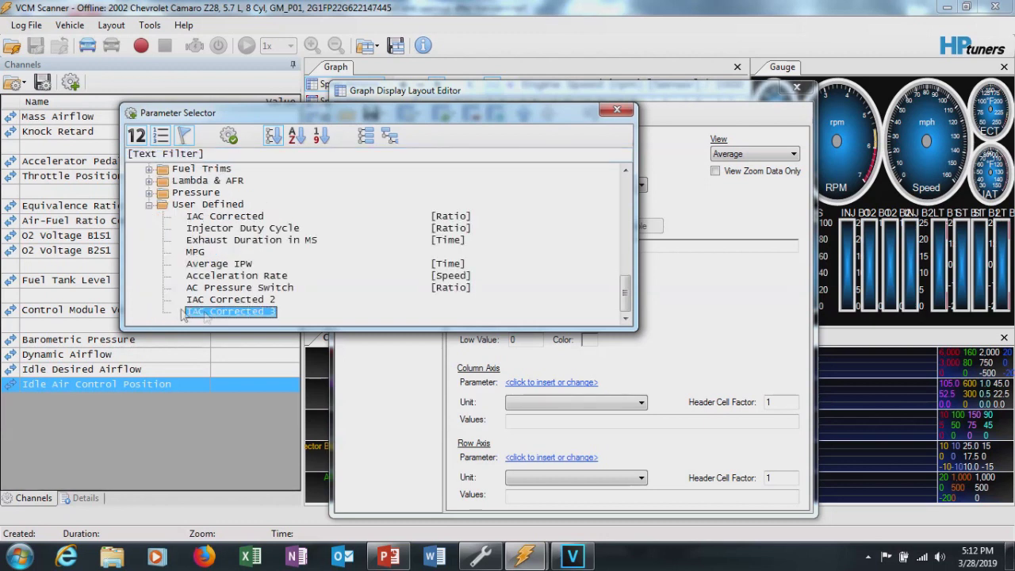
{"action": "double_click", "coordinate": [218, 311]}
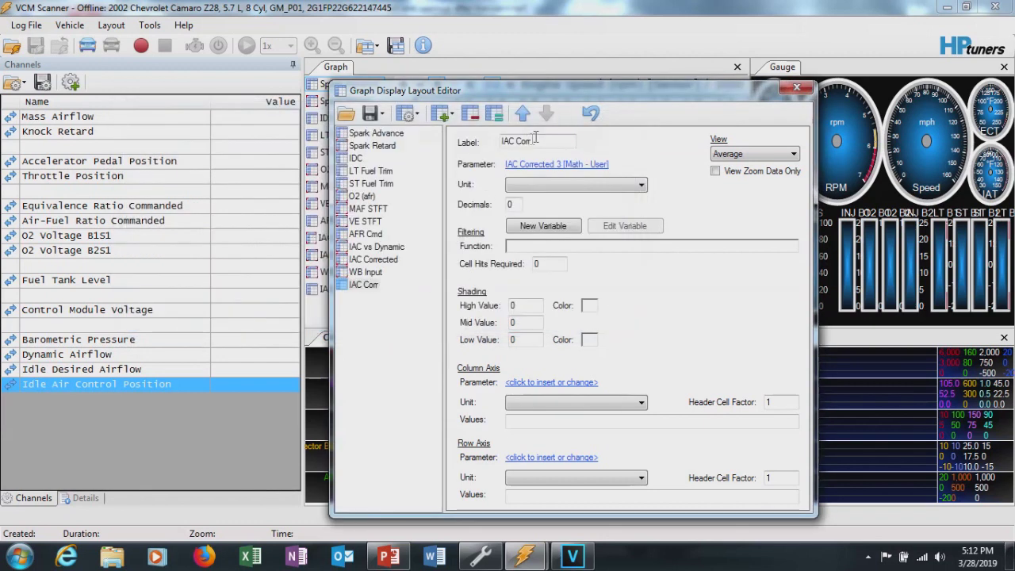
{"action": "left_click", "coordinate": [558, 185]}
{"action": "left_click", "coordinate": [512, 205]}
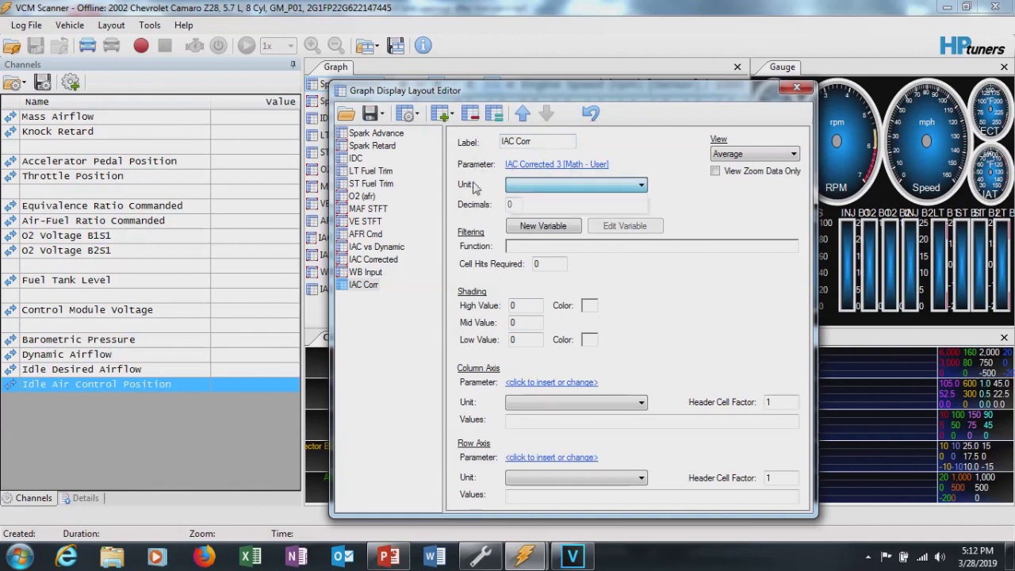
{"action": "left_click", "coordinate": [517, 246]}
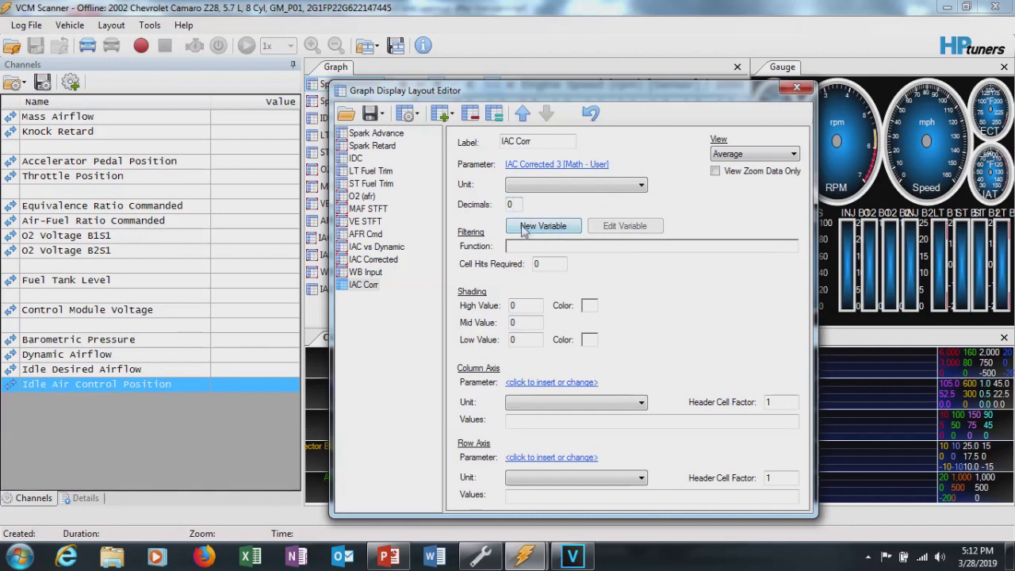
{"action": "left_click", "coordinate": [532, 228]}
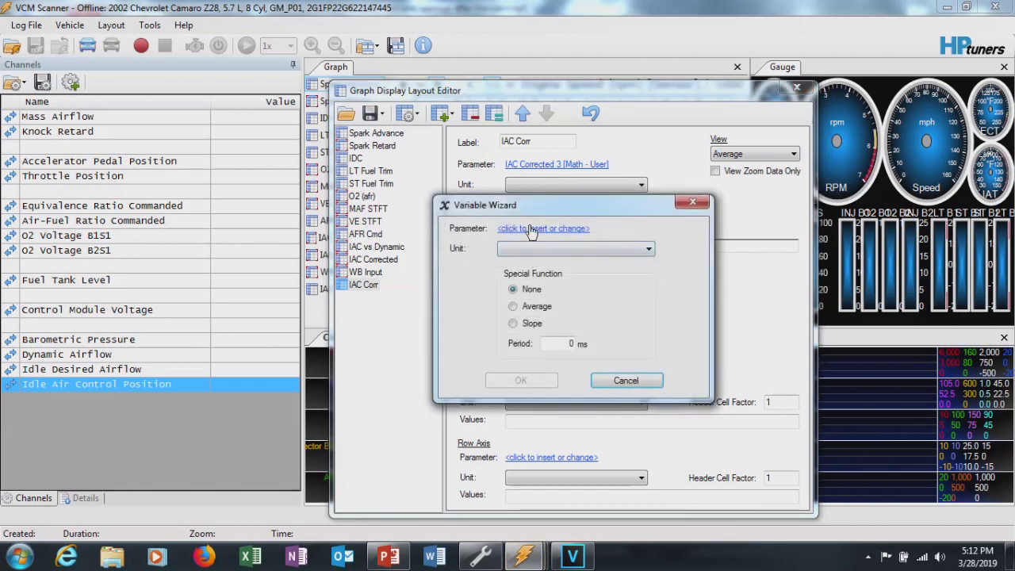
Step: Make the filter 'Throttle Position (%) < 0.5 AND' using the generic throttle sensor
{"action": "left_click", "coordinate": [531, 229]}
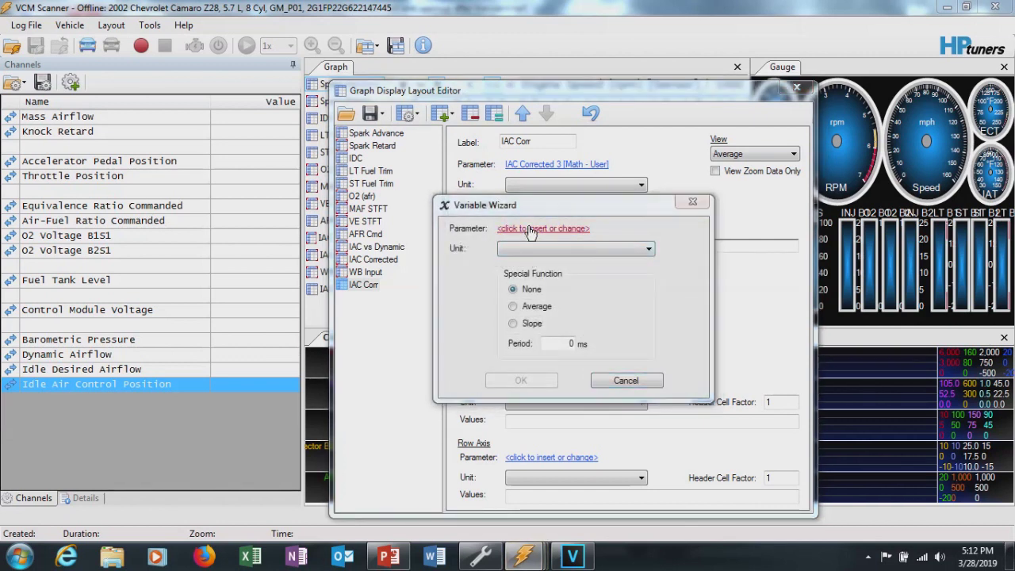
{"action": "type", "text": "t"}
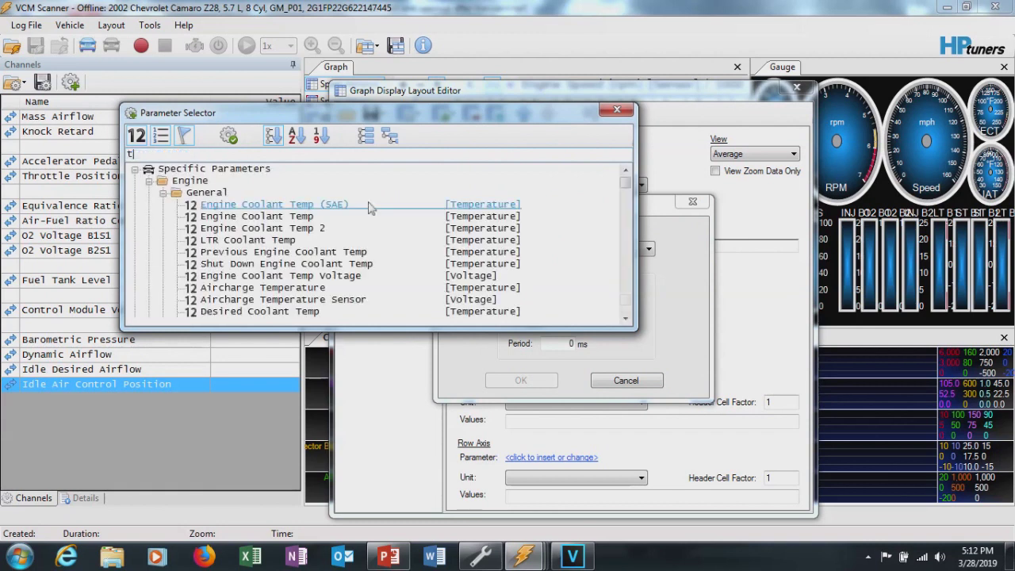
{"action": "type", "text": "hr"}
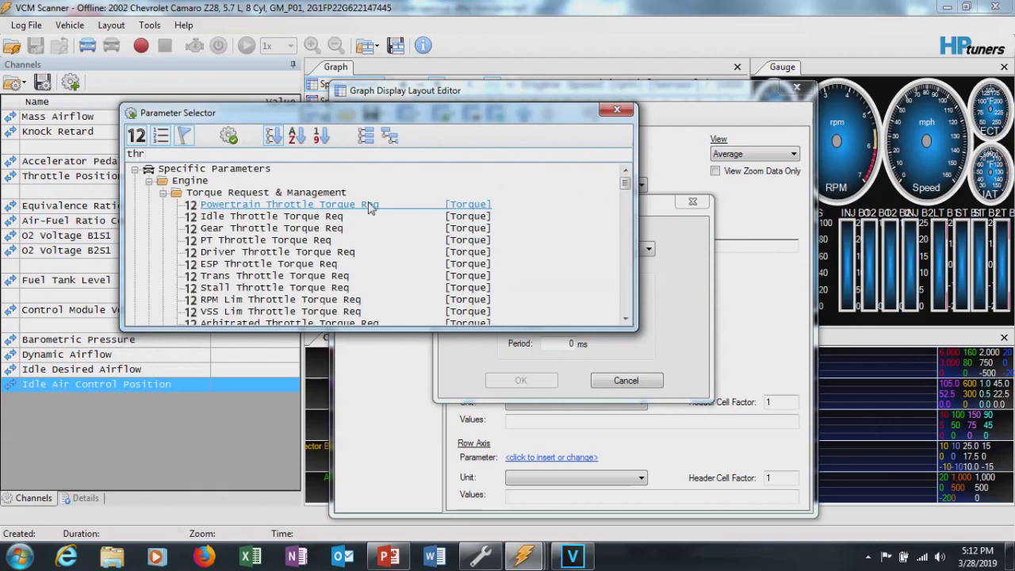
{"action": "type", "text": "ot"}
{"action": "type", "text": "tle"}
{"action": "type", "text": " pos"}
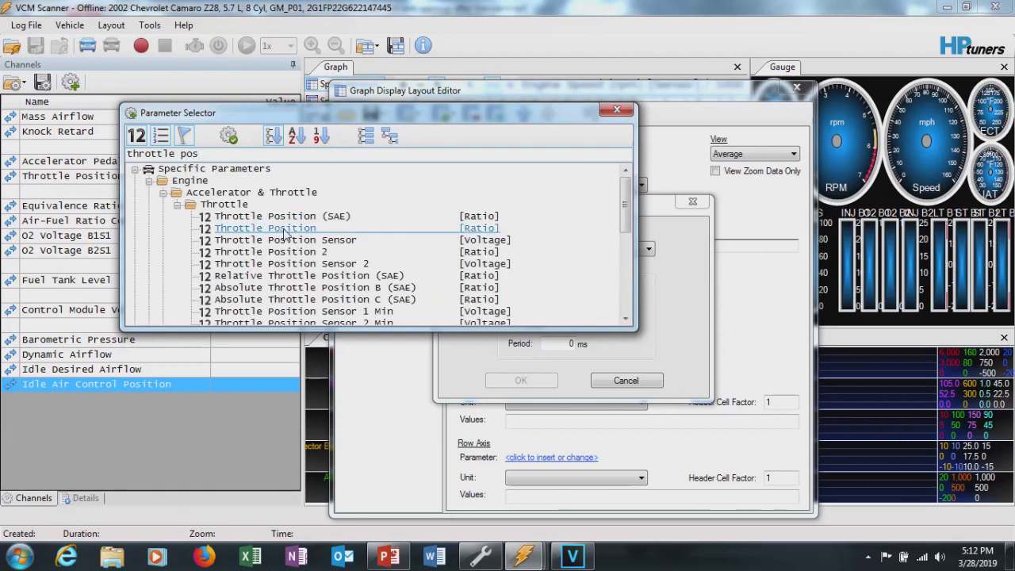
{"action": "double_click", "coordinate": [286, 228]}
{"action": "left_click", "coordinate": [293, 366]}
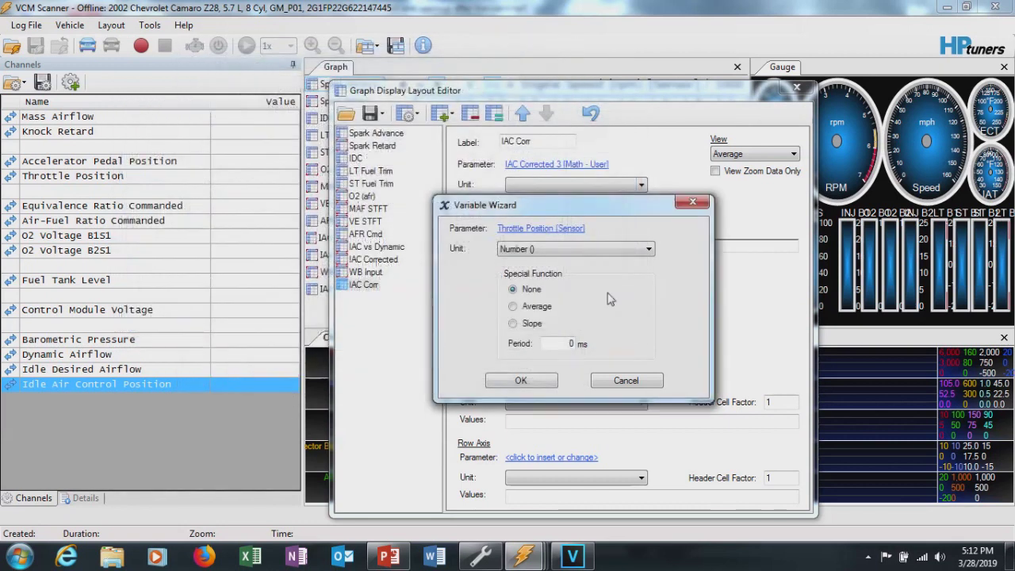
{"action": "left_click", "coordinate": [647, 249]}
{"action": "left_click", "coordinate": [527, 276]}
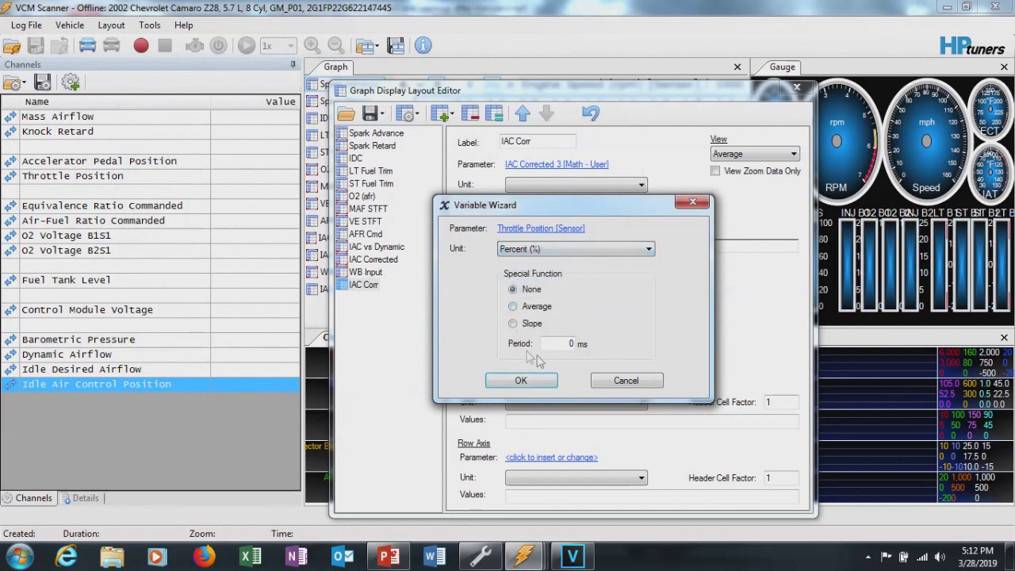
{"action": "left_click", "coordinate": [520, 380]}
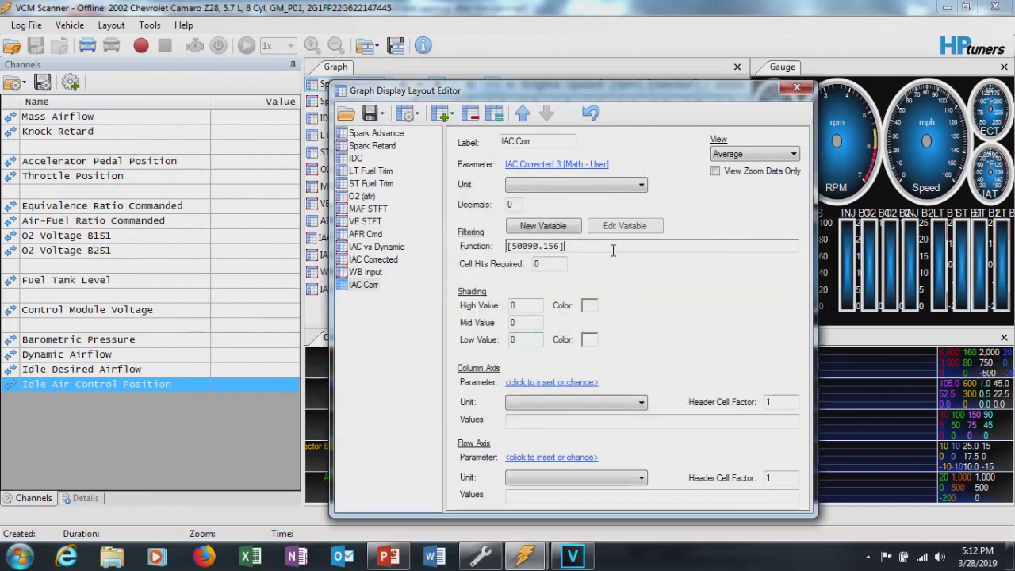
{"action": "type", "text": "<"}
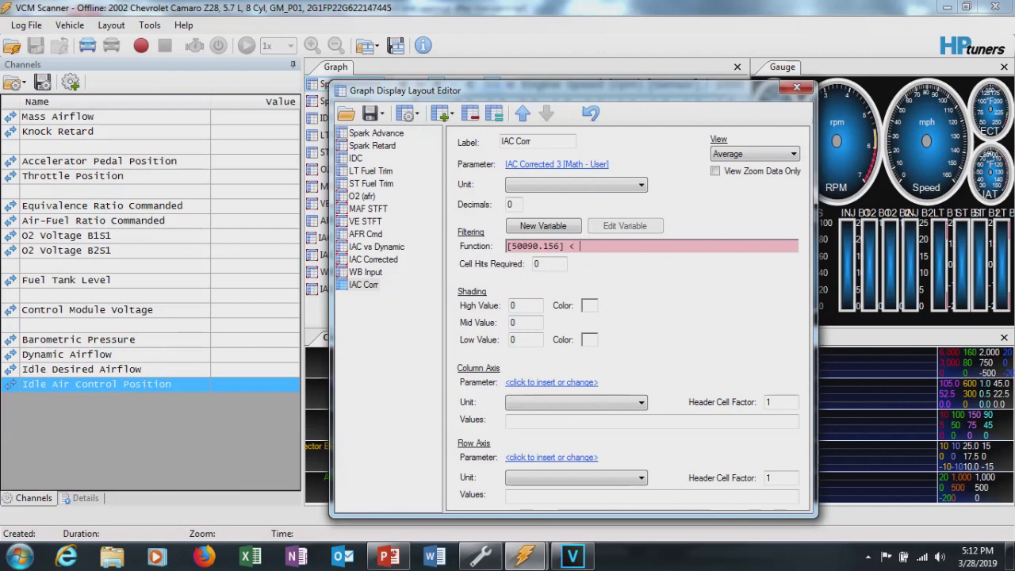
{"action": "type", "text": "0.5"}
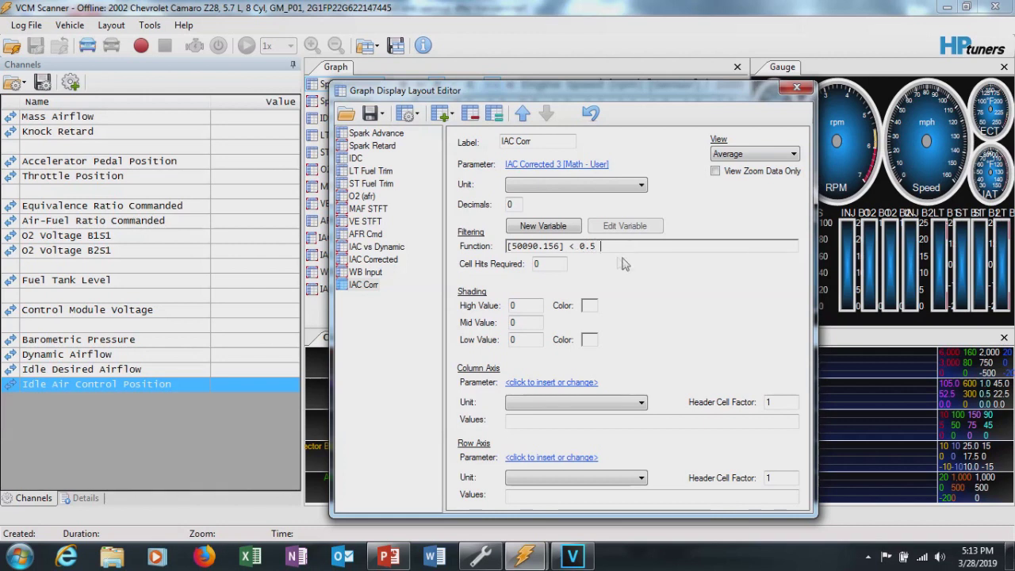
{"action": "type", "text": "AND"}
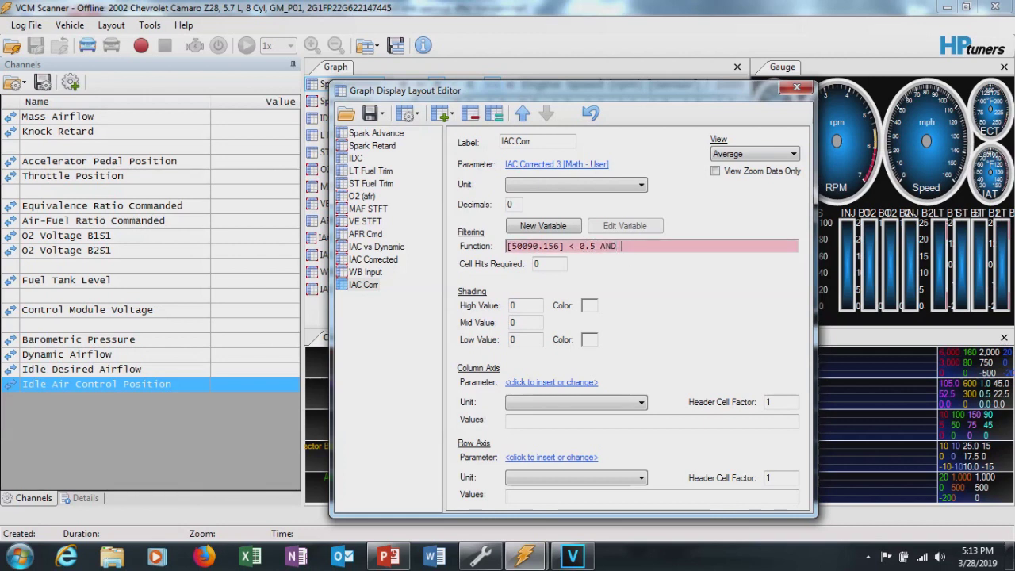
Step: Add 'Dynamic Airflow < 30' as the filter's second condition
{"action": "left_click", "coordinate": [555, 228]}
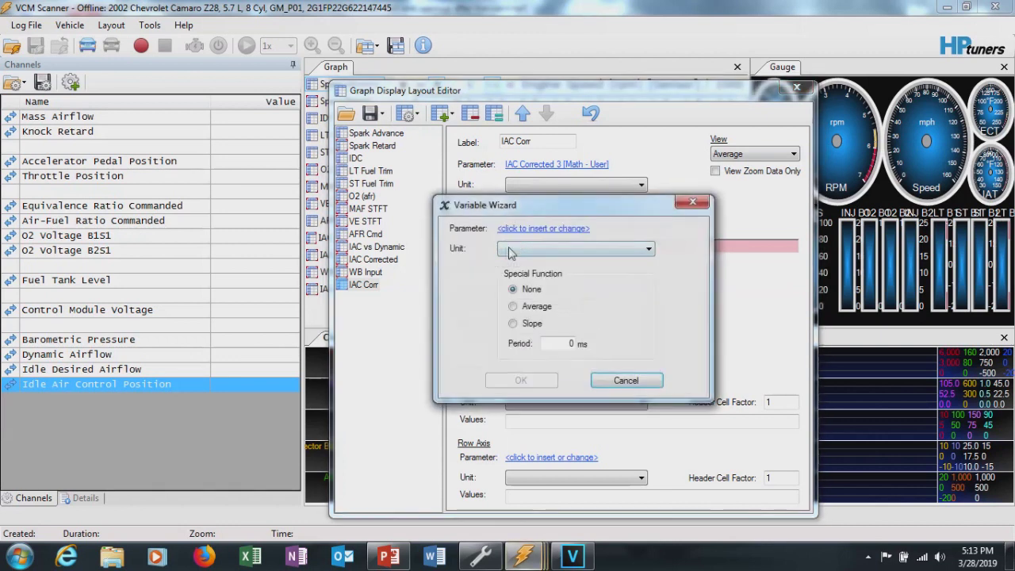
{"action": "left_click", "coordinate": [525, 225]}
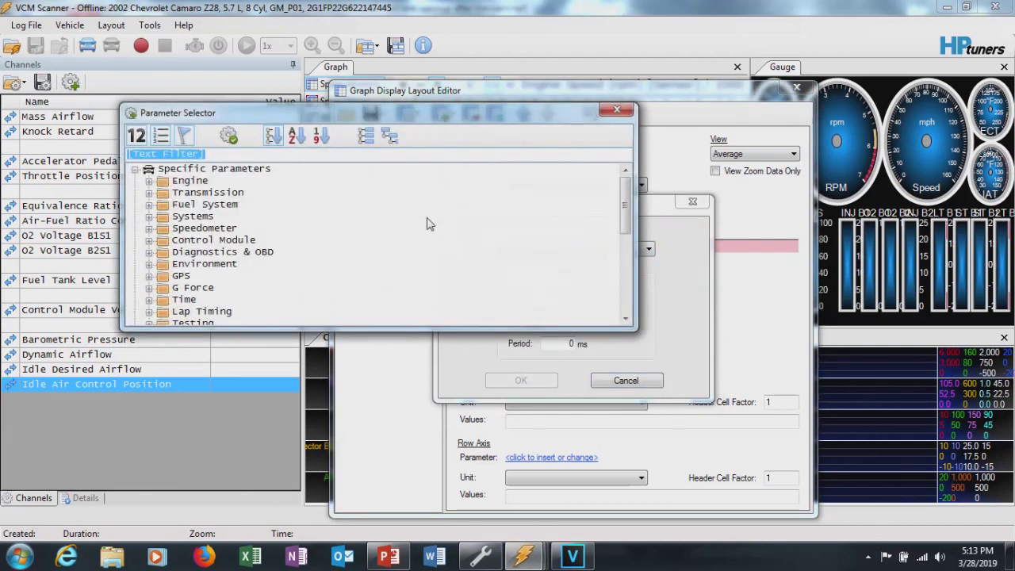
{"action": "type", "text": "dyn"}
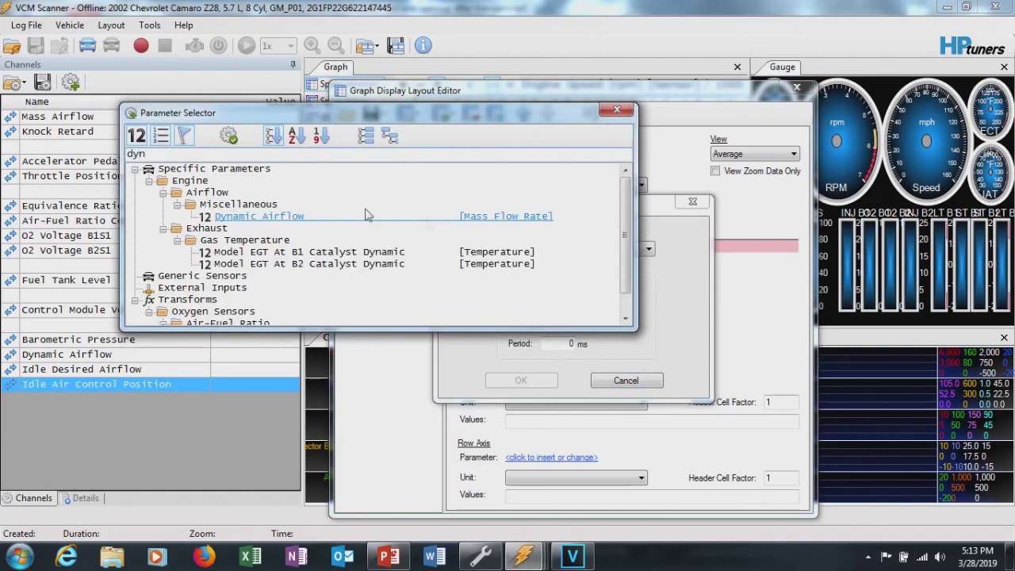
{"action": "left_click", "coordinate": [366, 205]}
{"action": "double_click", "coordinate": [367, 215]}
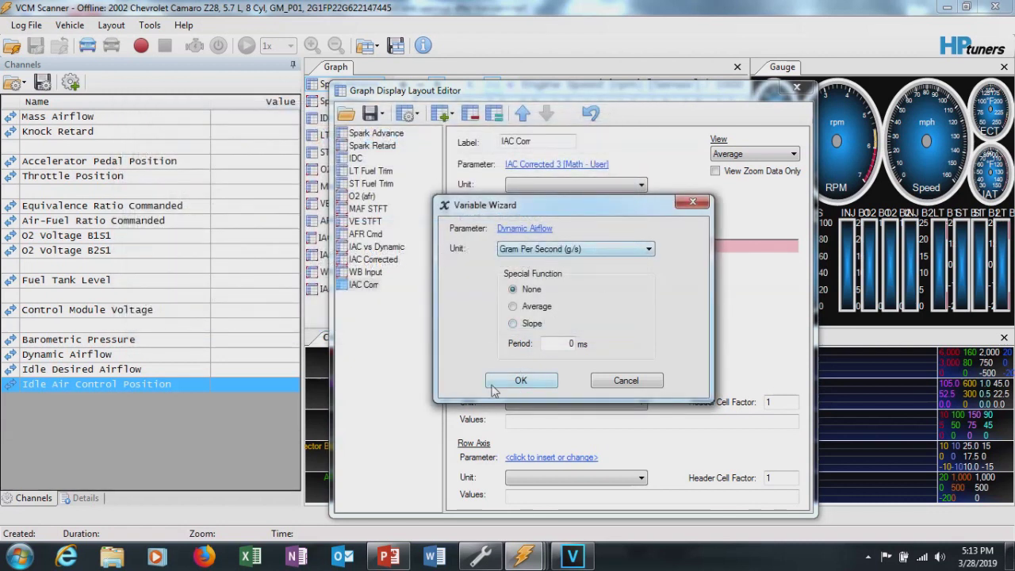
{"action": "left_click", "coordinate": [517, 386]}
{"action": "left_click", "coordinate": [715, 251]}
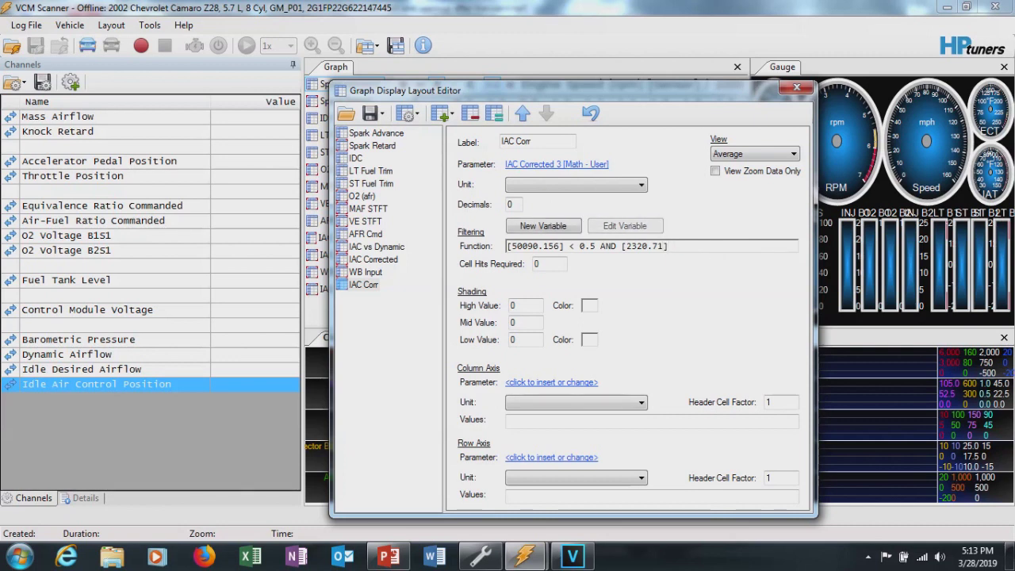
{"action": "type", "text": "<"}
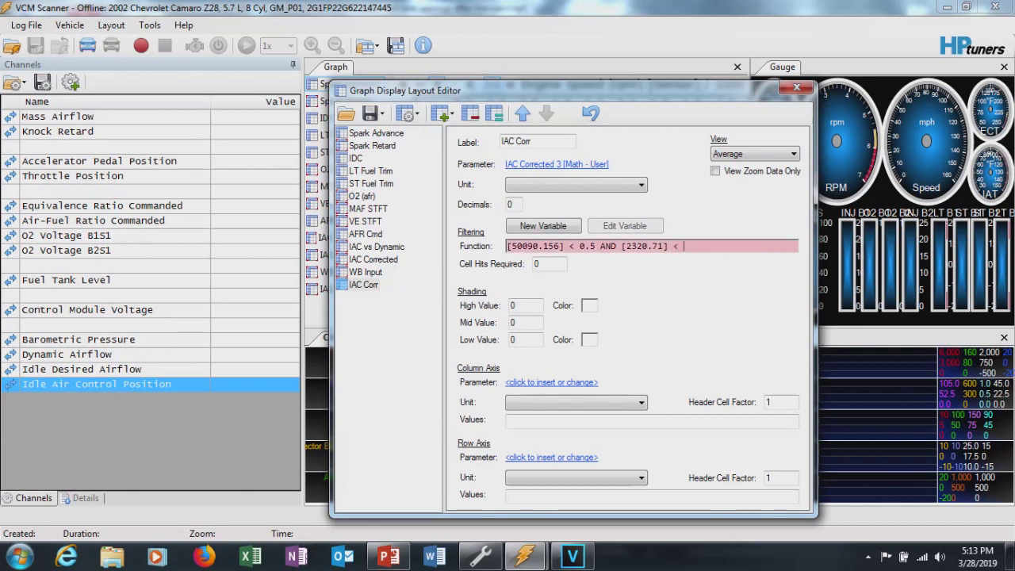
{"action": "type", "text": " 30"}
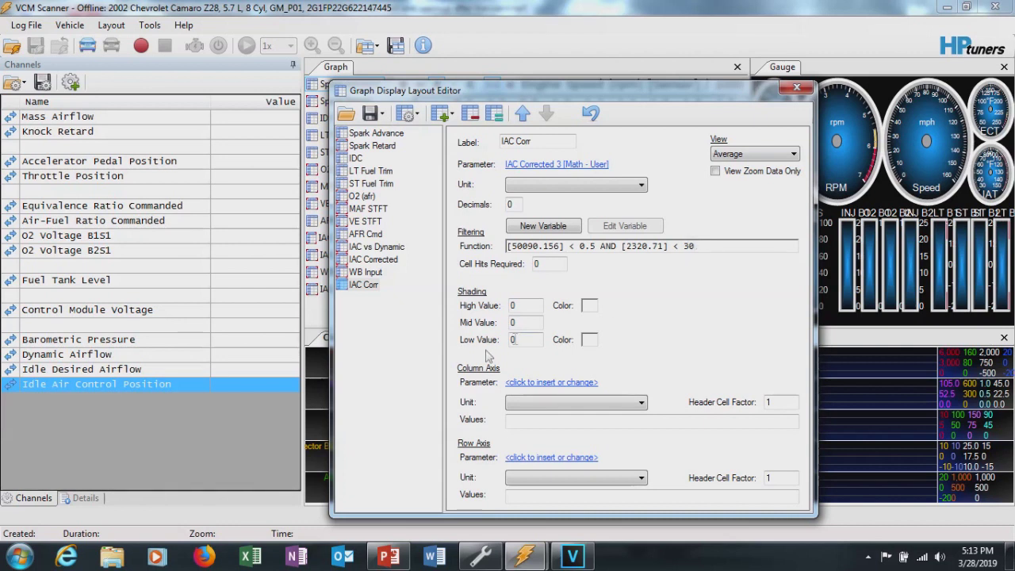
Step: Pick Idle Air Control Position as the IAC Corr column axis parameter
{"action": "left_click", "coordinate": [559, 384]}
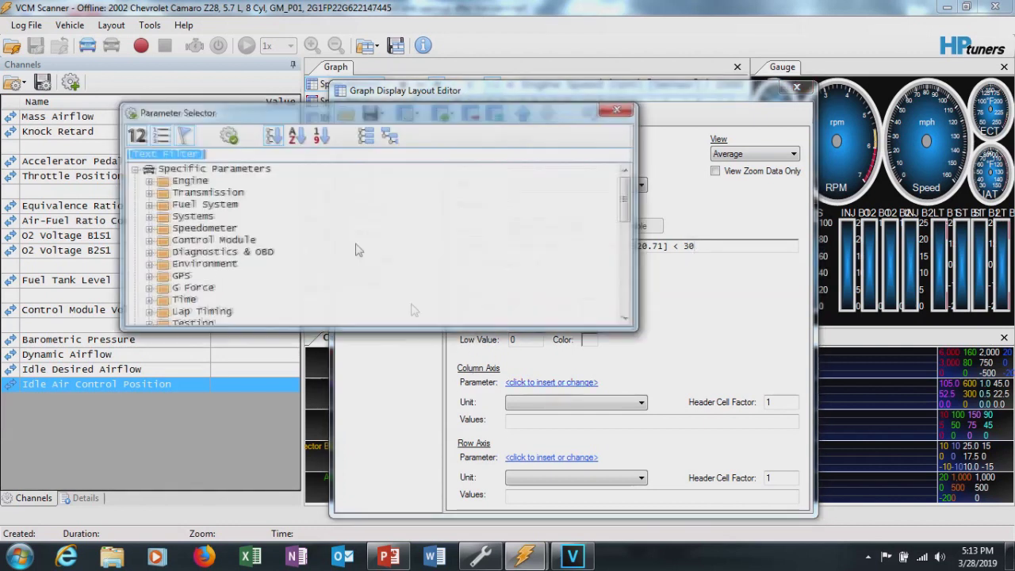
{"action": "type", "text": "i"}
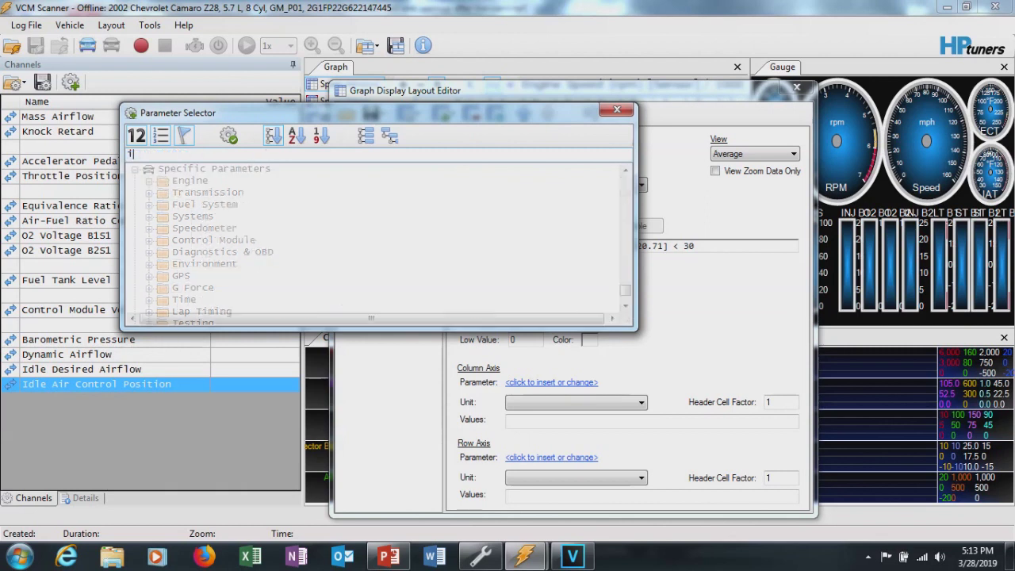
{"action": "type", "text": "dle a"}
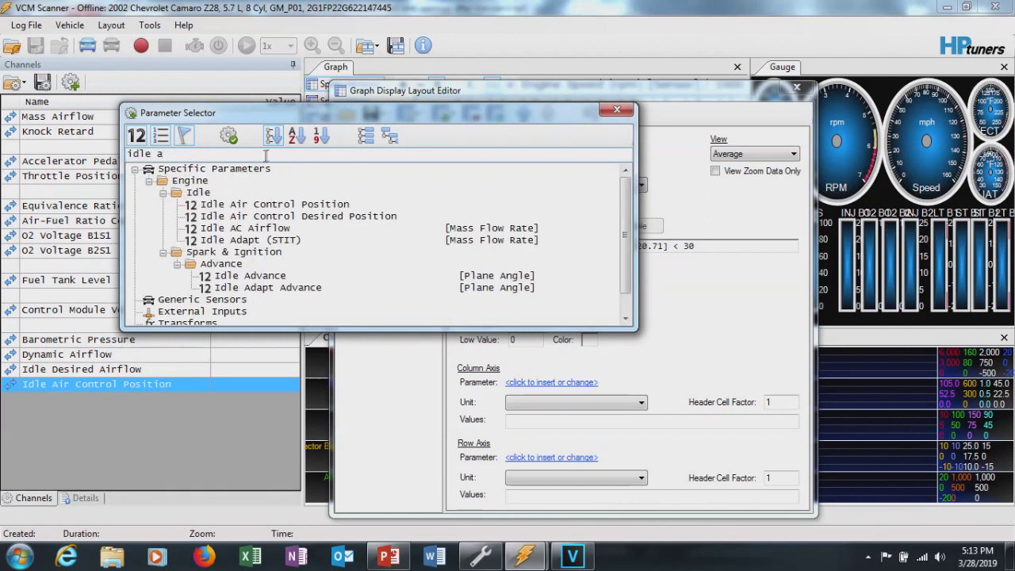
{"action": "double_click", "coordinate": [274, 205]}
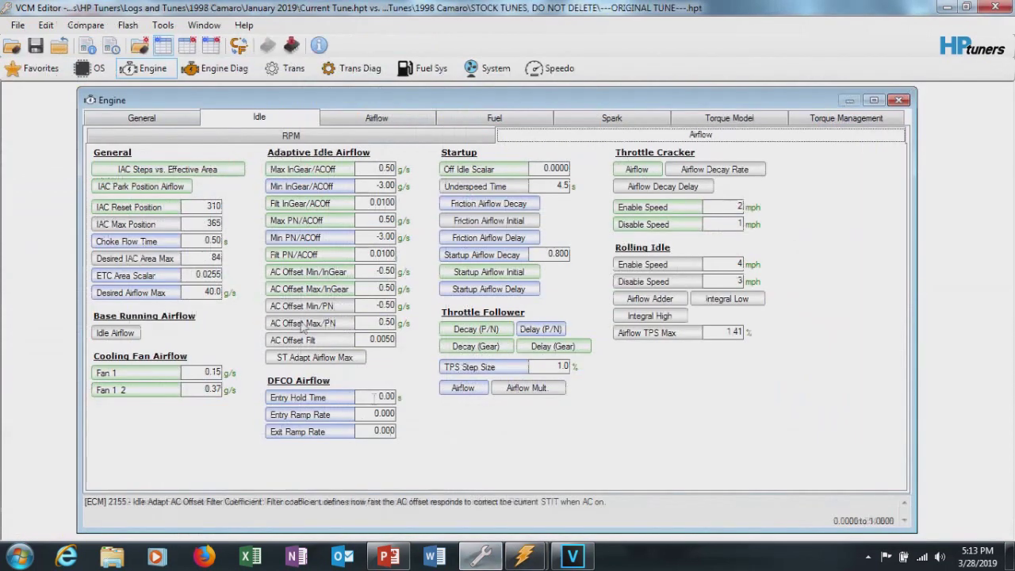
Step: Open the IAC Steps vs. Effective Area table and scroll through its 0–310 step columns
{"action": "left_click", "coordinate": [103, 172]}
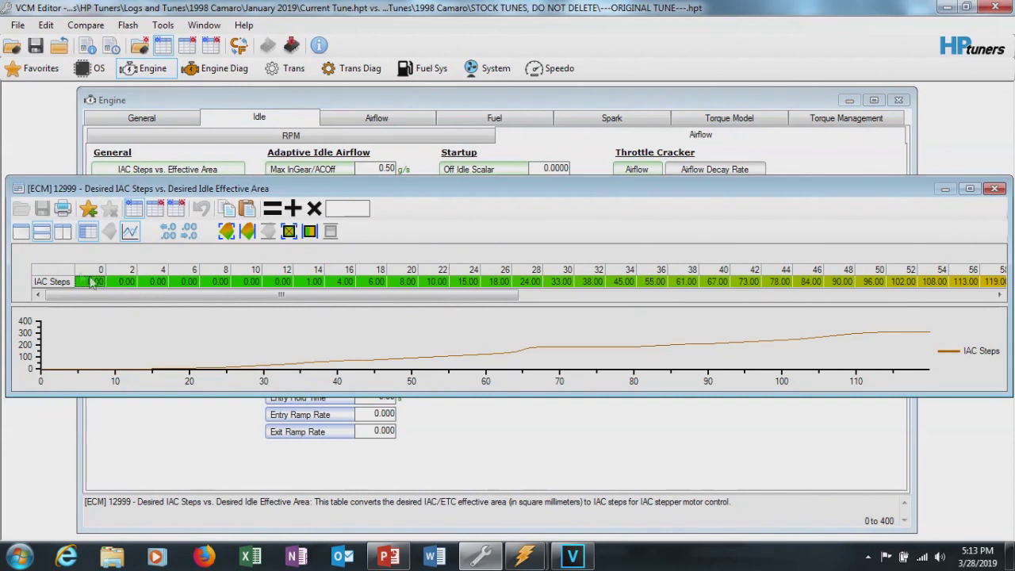
{"action": "left_click_drag", "start_coordinate": [91, 294], "coordinate": [856, 294]}
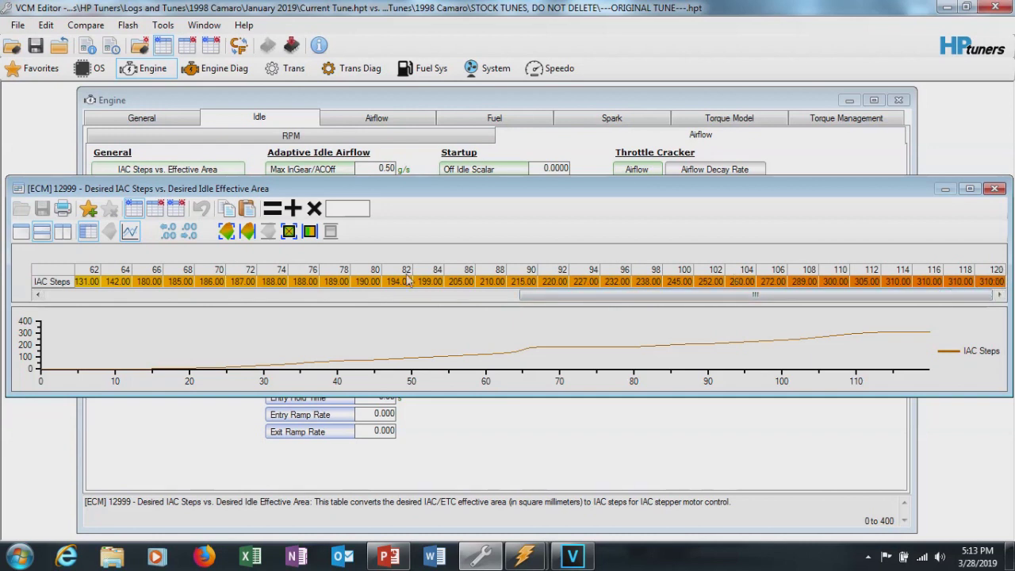
{"action": "left_click_drag", "start_coordinate": [623, 295], "coordinate": [106, 301]}
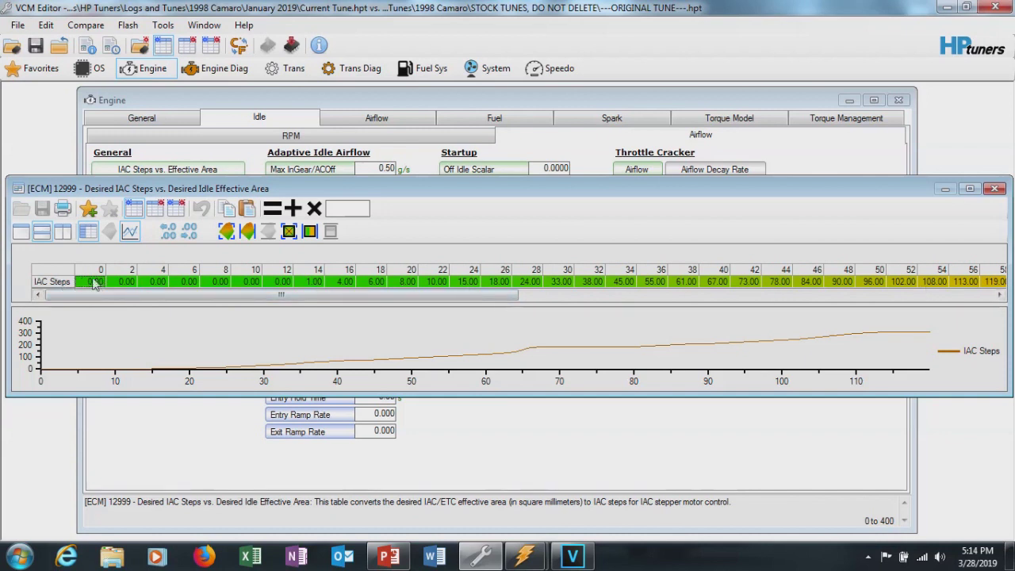
{"action": "left_click_drag", "start_coordinate": [107, 295], "coordinate": [875, 296]}
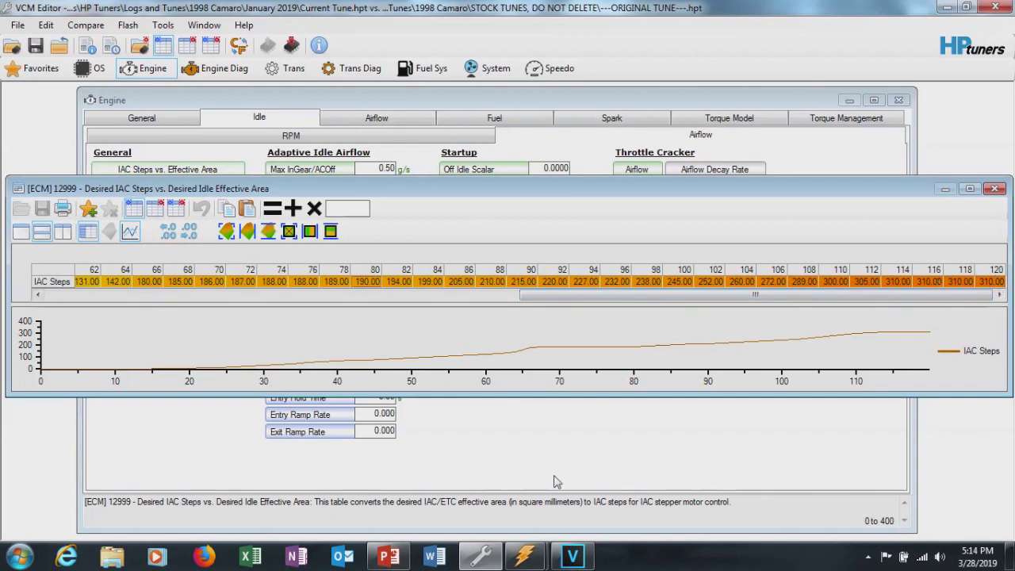
Step: Enter column axis breakpoints 5, 10, 15, 20, 22, 24, 26–35, 37 and 40
{"action": "left_click", "coordinate": [523, 557]}
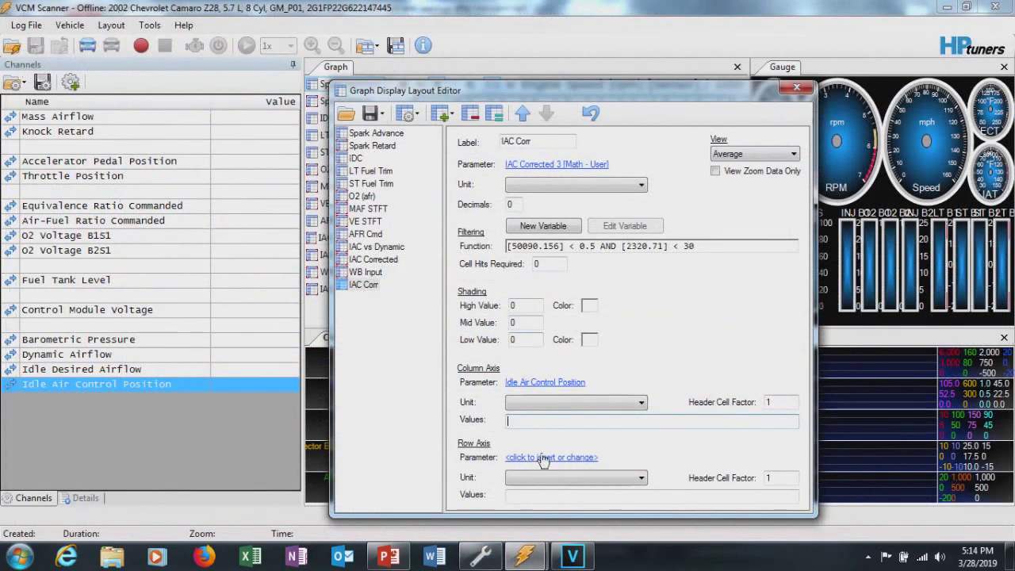
{"action": "left_click", "coordinate": [538, 421]}
{"action": "type", "text": "5 10 15 20"}
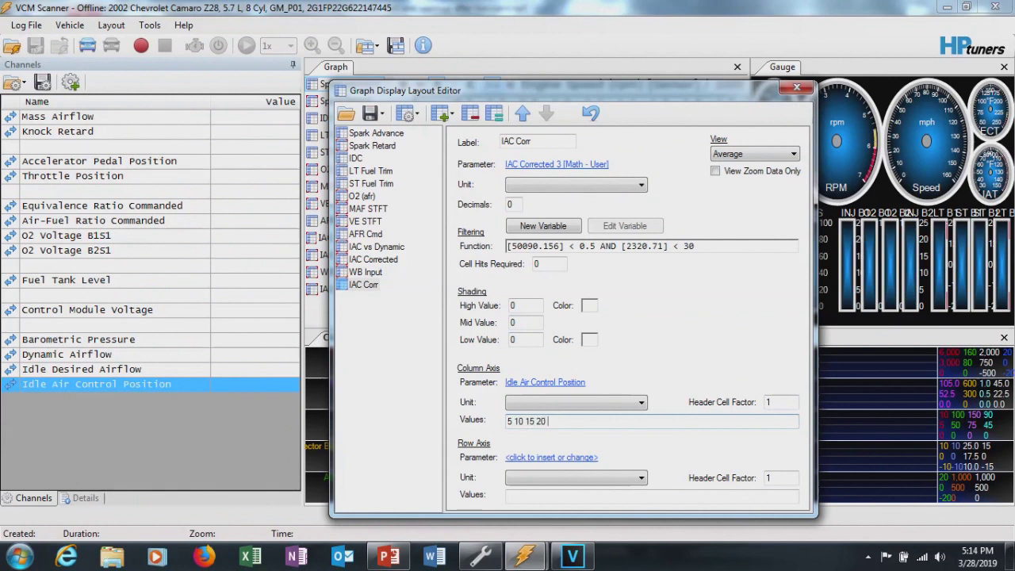
{"action": "type", "text": "2 24 "}
{"action": "type", "text": " 26"}
{"action": "type", "text": " 27 2"}
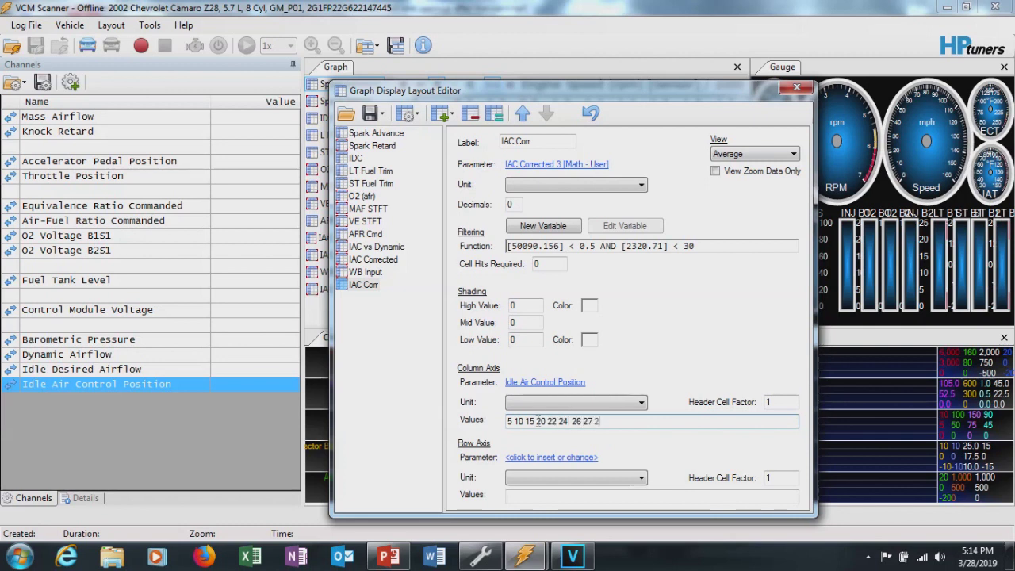
{"action": "type", "text": "8 29 30 31"}
{"action": "type", "text": "32"}
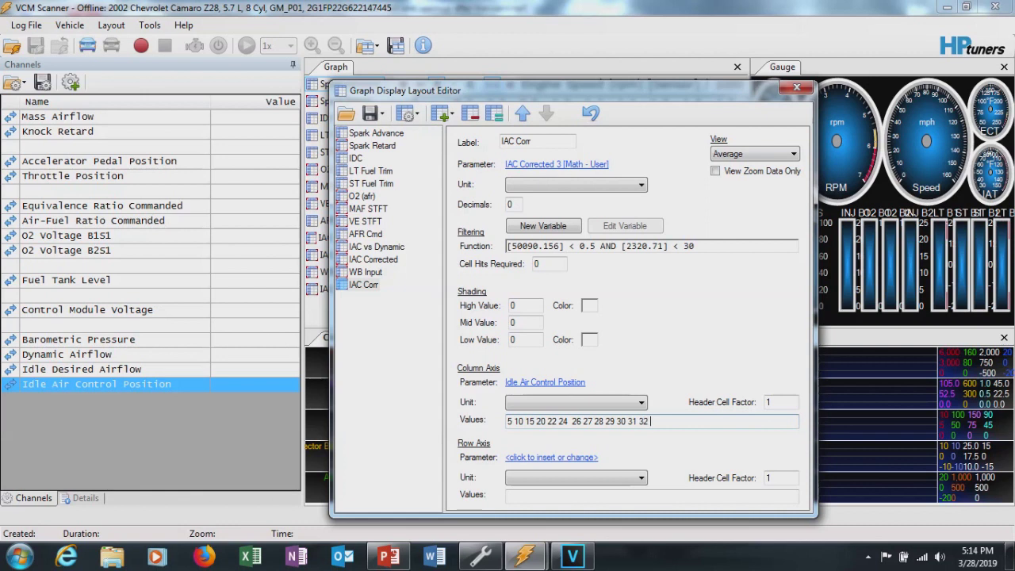
{"action": "type", "text": " 33"}
{"action": "type", "text": " 34 35 40"}
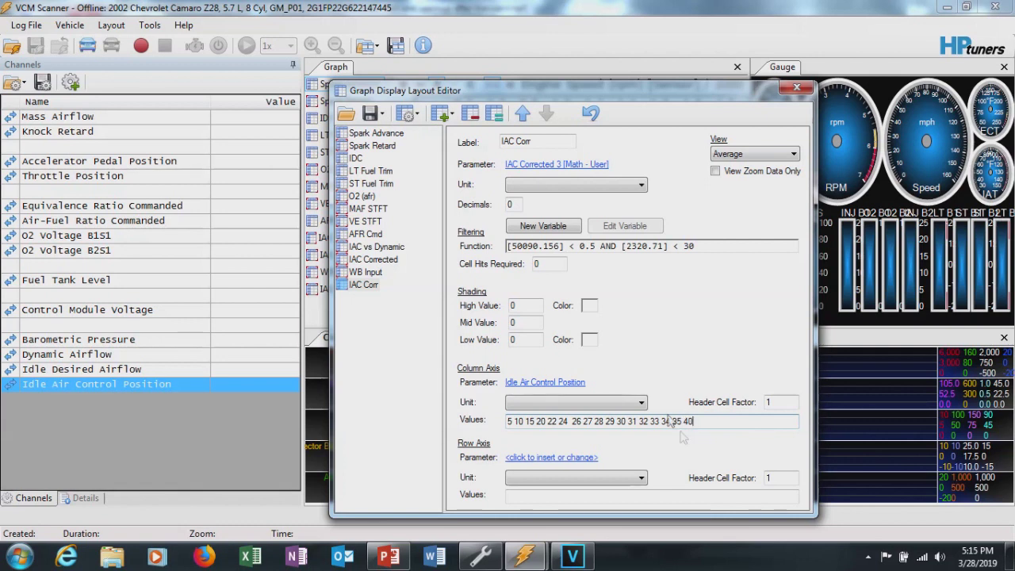
{"action": "left_click", "coordinate": [684, 421]}
{"action": "type", "text": "37"}
Step: Set Cell Hits Required to 20 and append 310 after 40 in the column axis values
{"action": "left_click", "coordinate": [557, 266]}
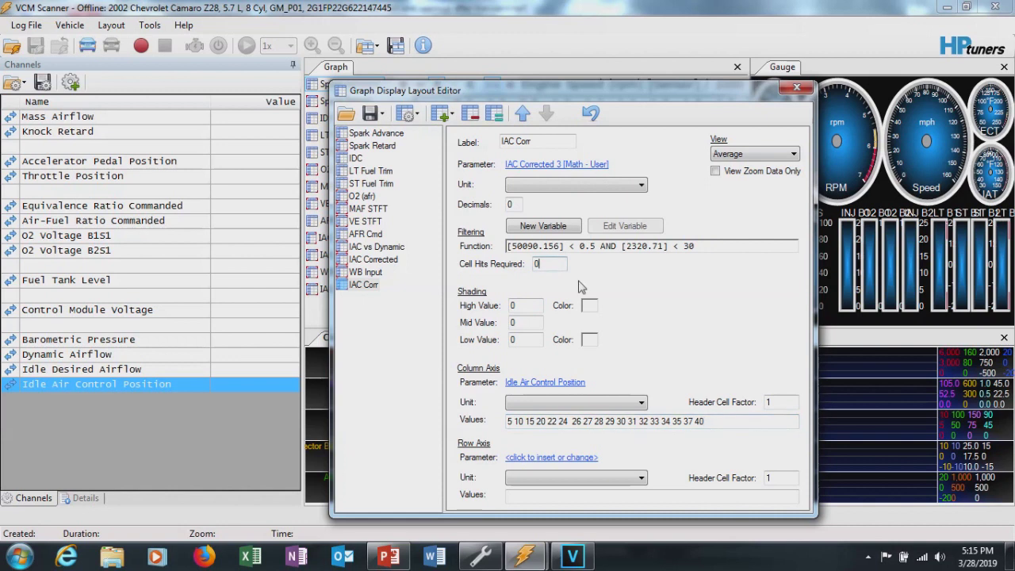
{"action": "key", "text": "BackSpace"}
{"action": "type", "text": "2"}
{"action": "type", "text": "0"}
{"action": "left_click", "coordinate": [708, 422]}
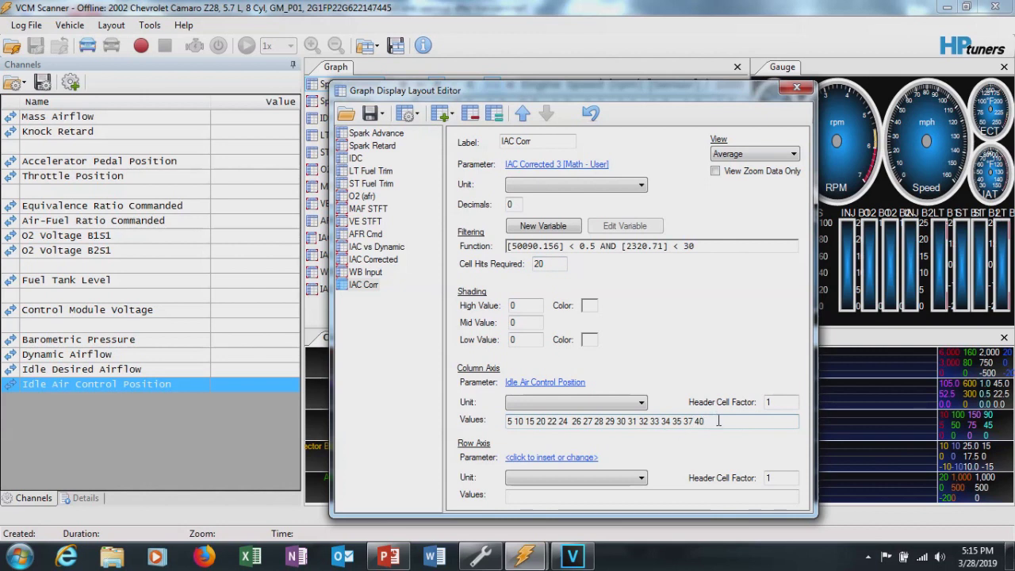
{"action": "type", "text": "310"}
{"action": "left_click", "coordinate": [367, 259]}
{"action": "left_click", "coordinate": [580, 421]}
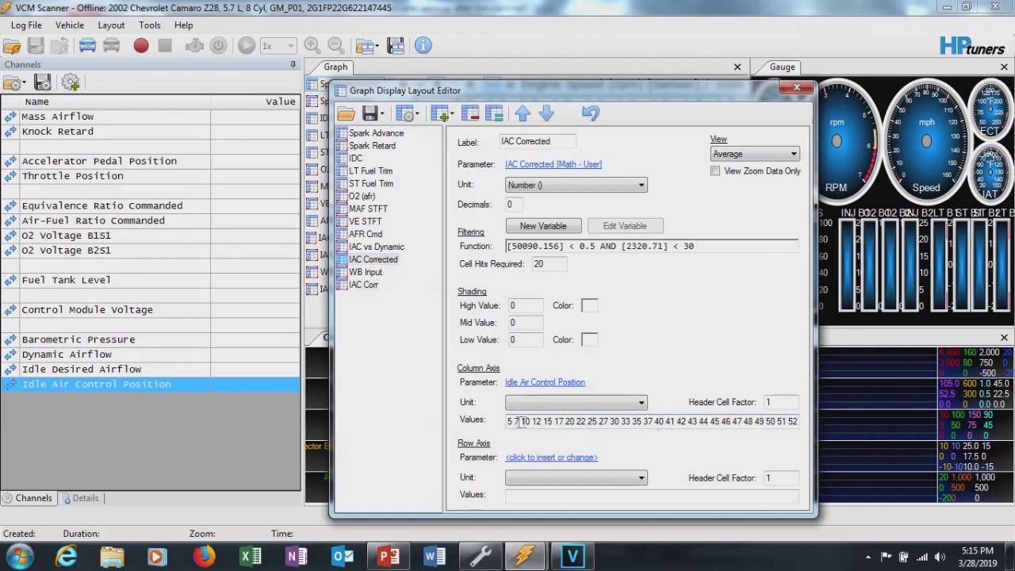
{"action": "key", "text": "Right"}
{"action": "key", "text": "Right"}
{"action": "key", "text": "Right"}
{"action": "key", "text": "Right"}
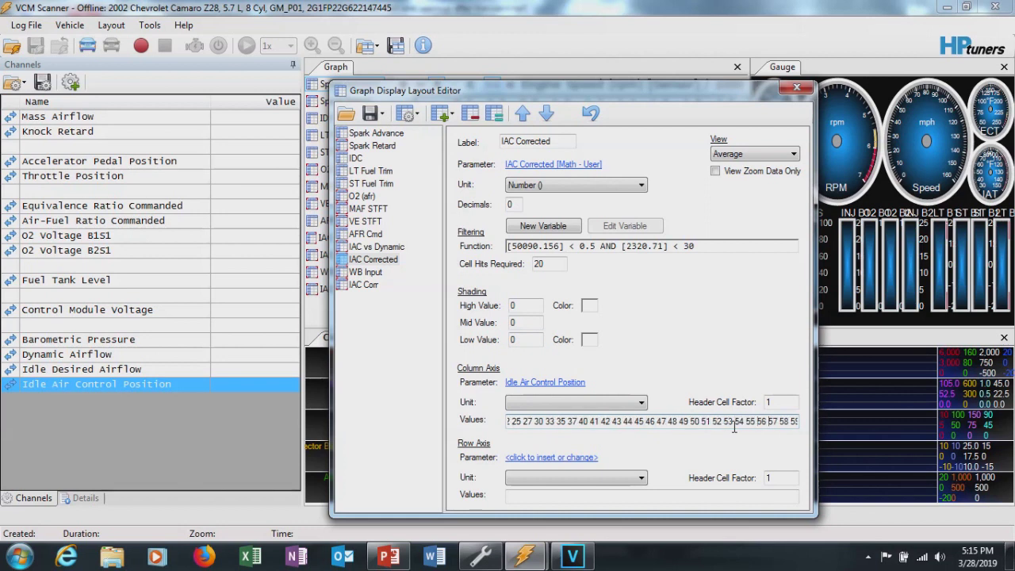
{"action": "key", "text": "Right"}
{"action": "key", "text": "Right"}
{"action": "key", "text": "Right"}
{"action": "key", "text": "Right"}
{"action": "key", "text": "Right"}
{"action": "key", "text": "Right"}
{"action": "key", "text": "Right"}
{"action": "key", "text": "Right"}
{"action": "key", "text": "Right"}
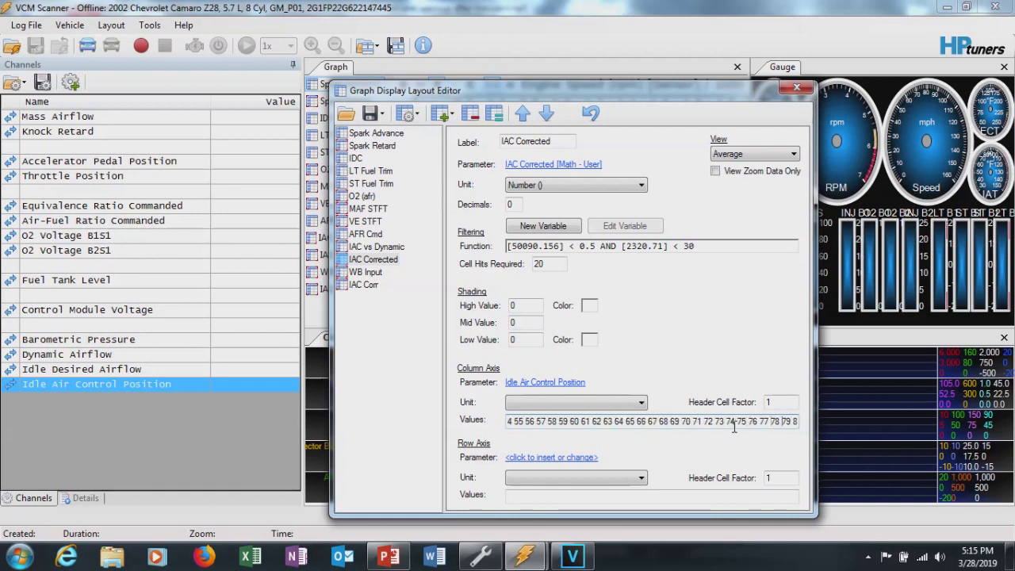
{"action": "key", "text": "Right"}
{"action": "key", "text": "Right"}
{"action": "key", "text": "Right"}
{"action": "key", "text": "Right"}
{"action": "key", "text": "Right"}
{"action": "key", "text": "Right"}
{"action": "key", "text": "Right"}
{"action": "key", "text": "Right"}
{"action": "key", "text": "Right"}
{"action": "key", "text": "Right"}
{"action": "key", "text": "Right"}
{"action": "key", "text": "Right"}
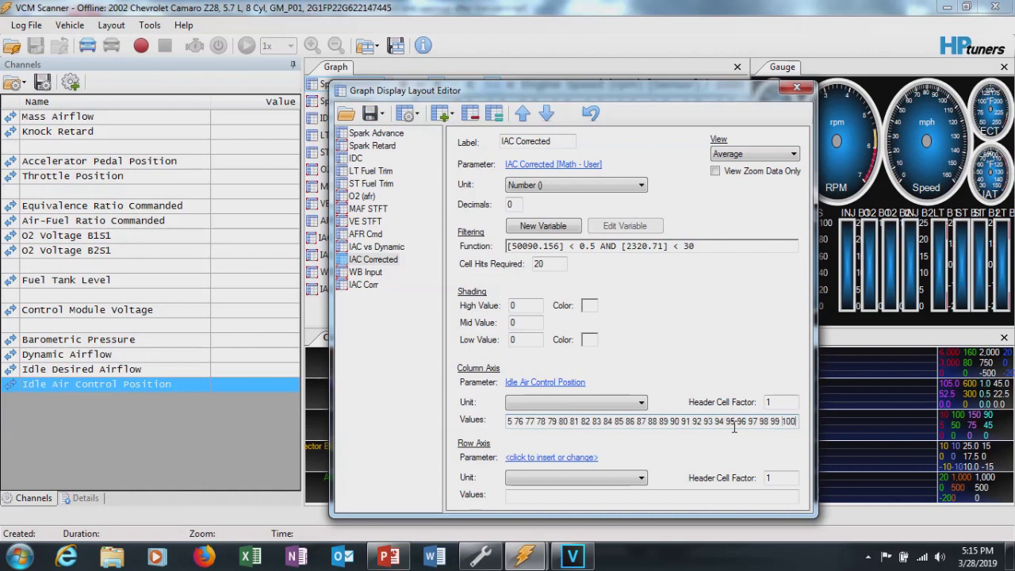
{"action": "key", "text": "Right"}
{"action": "key", "text": "Right"}
{"action": "key", "text": "Right"}
{"action": "key", "text": "Right"}
{"action": "key", "text": "Right"}
{"action": "key", "text": "Right"}
{"action": "key", "text": "Right"}
{"action": "key", "text": "Right"}
{"action": "key", "text": "Right"}
{"action": "key", "text": "Right"}
{"action": "key", "text": "Right"}
{"action": "key", "text": "Right"}
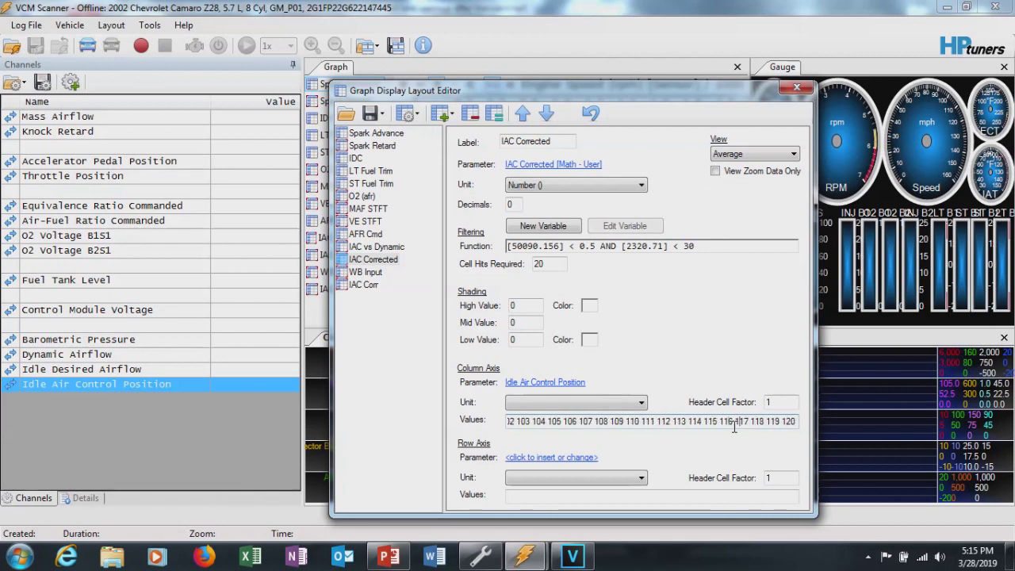
{"action": "key", "text": "Right"}
{"action": "key", "text": "Right"}
{"action": "key", "text": "Right"}
{"action": "key", "text": "Right"}
{"action": "key", "text": "Right"}
{"action": "key", "text": "Right"}
{"action": "key", "text": "Right"}
{"action": "key", "text": "Right"}
{"action": "key", "text": "Right"}
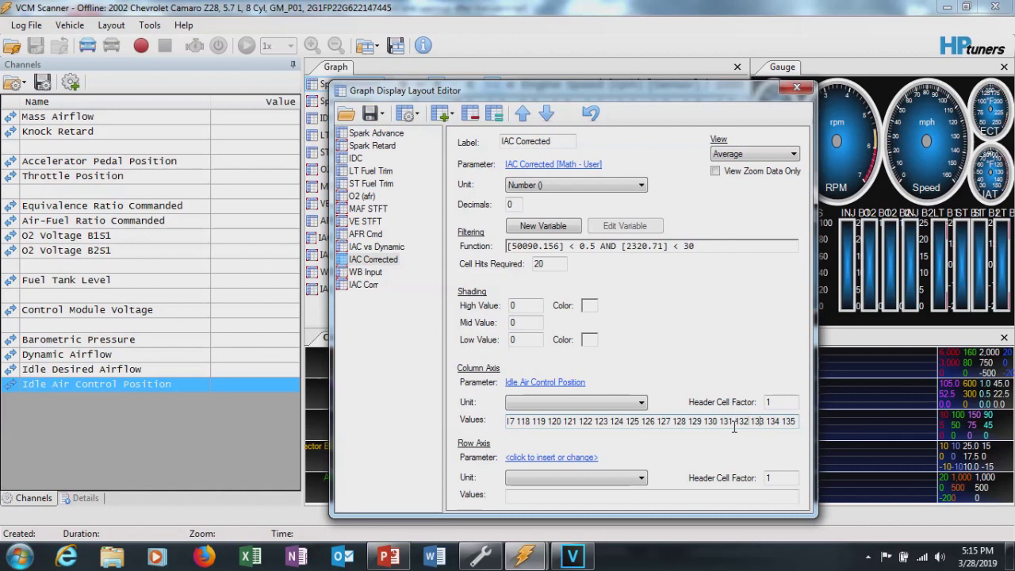
{"action": "key", "text": "Right"}
{"action": "key", "text": "Right"}
{"action": "key", "text": "Right"}
{"action": "key", "text": "Right"}
{"action": "key", "text": "Right"}
{"action": "key", "text": "Right"}
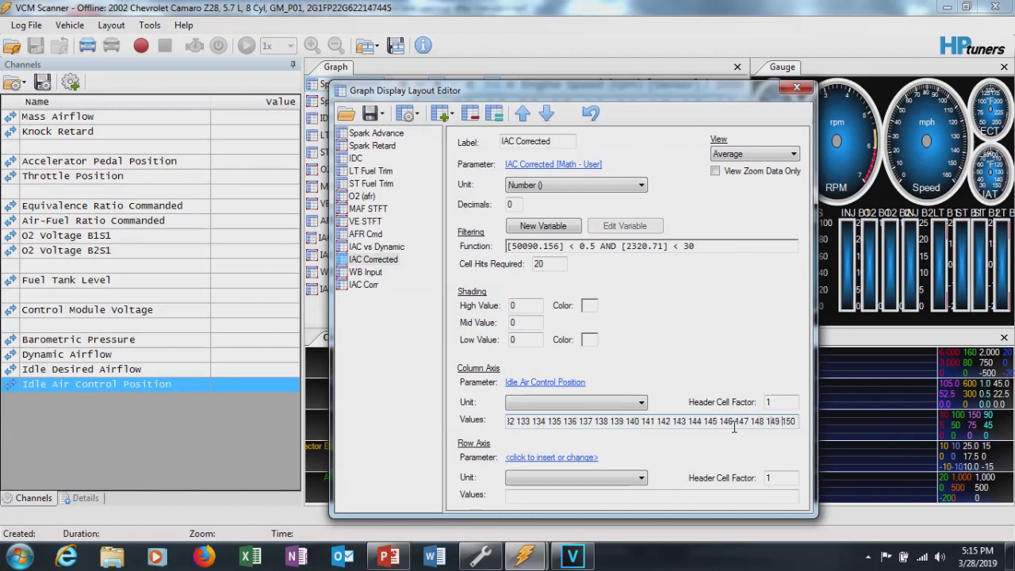
{"action": "key", "text": "Right"}
{"action": "key", "text": "Right"}
{"action": "key", "text": "Right"}
{"action": "key", "text": "Right"}
{"action": "key", "text": "Right"}
{"action": "key", "text": "Right"}
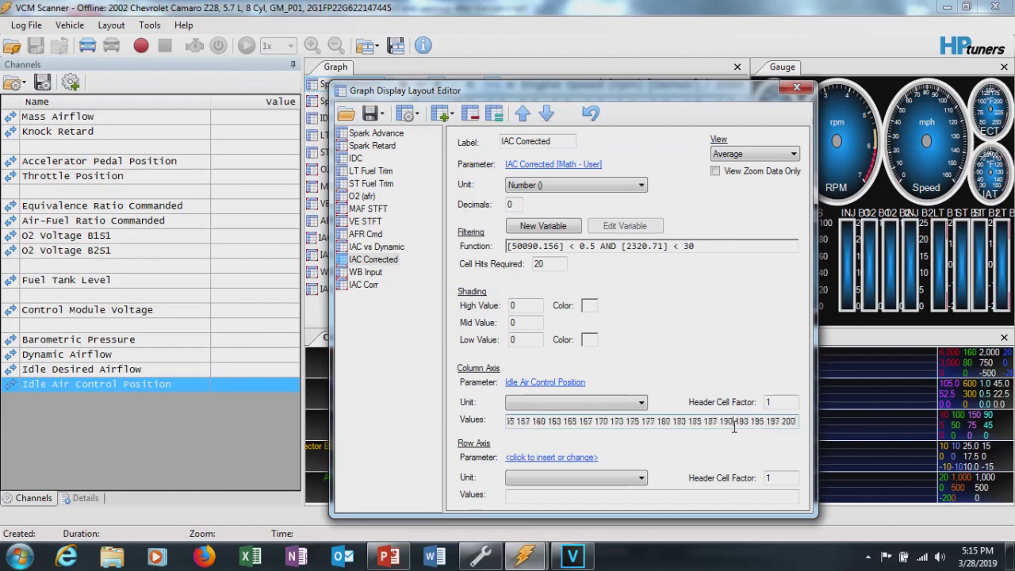
{"action": "key", "text": "Right"}
{"action": "key", "text": "Right"}
{"action": "key", "text": "Right"}
{"action": "key", "text": "Right"}
{"action": "key", "text": "Right"}
{"action": "key", "text": "Right"}
{"action": "key", "text": "Right"}
{"action": "key", "text": "Right"}
{"action": "key", "text": "Right"}
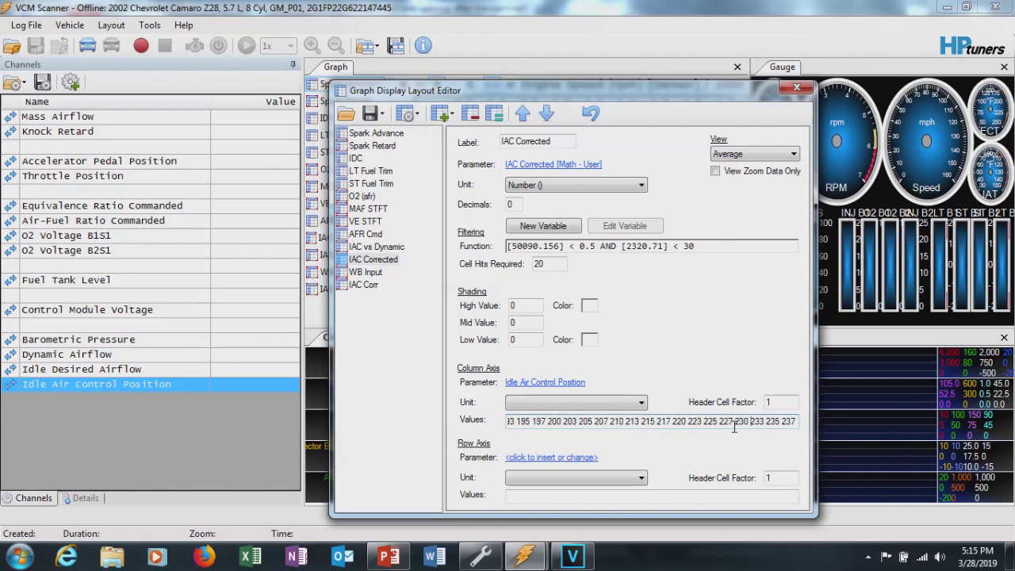
{"action": "key", "text": "Right"}
{"action": "key", "text": "Right"}
{"action": "key", "text": "Right"}
{"action": "key", "text": "Right"}
{"action": "key", "text": "Right"}
{"action": "key", "text": "Right"}
{"action": "key", "text": "Right"}
{"action": "key", "text": "Right"}
{"action": "key", "text": "Right"}
{"action": "key", "text": "Right"}
{"action": "key", "text": "Right"}
{"action": "key", "text": "Right"}
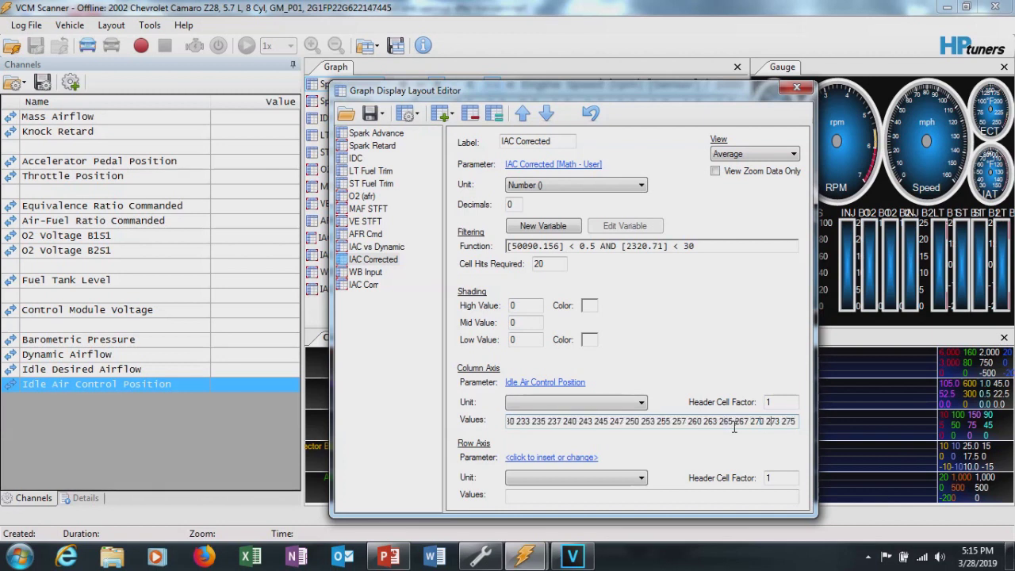
{"action": "key", "text": "Right"}
{"action": "key", "text": "Right"}
{"action": "key", "text": "Right"}
{"action": "key", "text": "Right"}
{"action": "key", "text": "Right"}
{"action": "key", "text": "Right"}
{"action": "key", "text": "Right"}
{"action": "key", "text": "Right"}
{"action": "key", "text": "Right"}
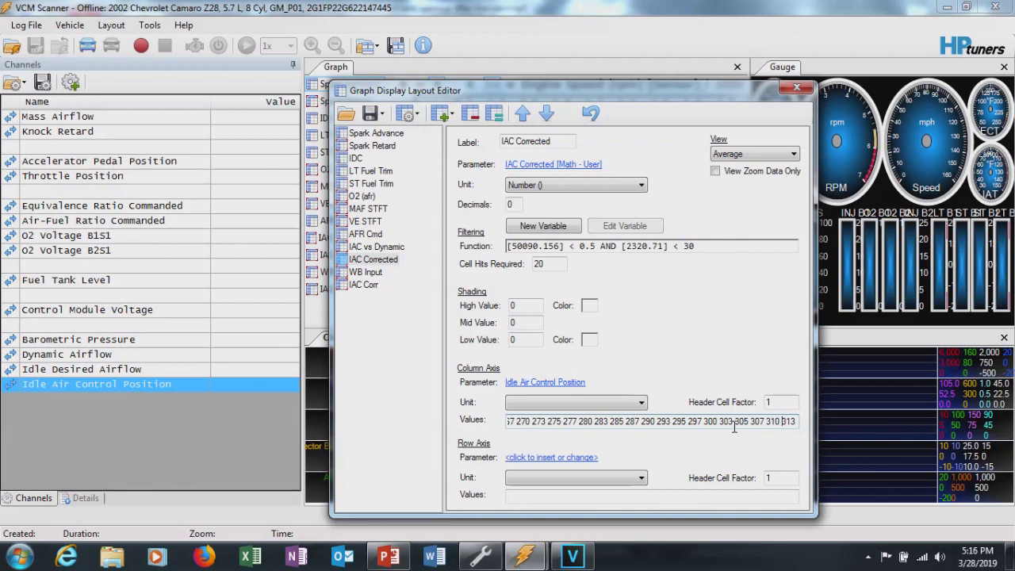
{"action": "key", "text": "End"}
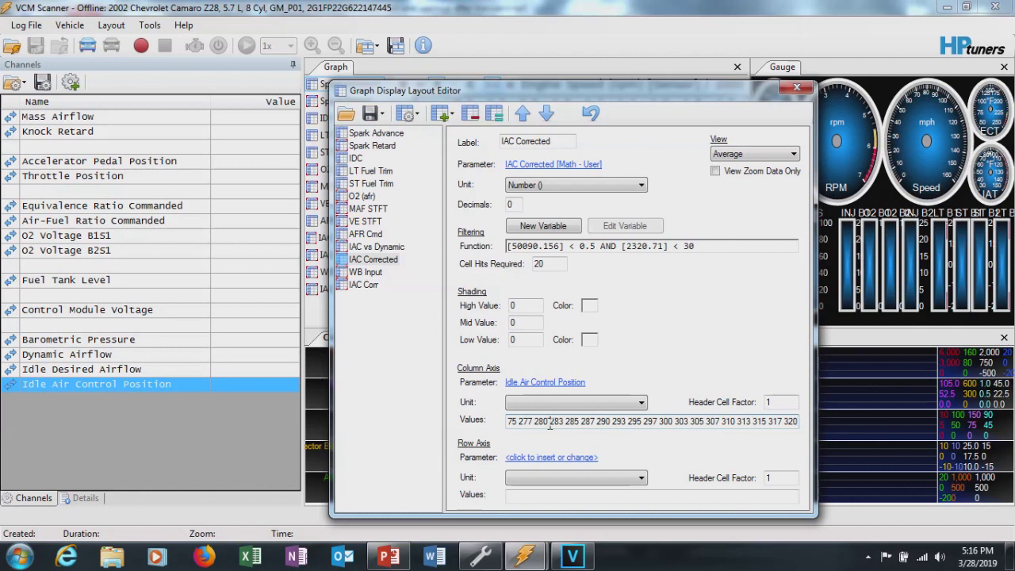
Step: Play back the IAC Tuning log and pause it while watching the IAC Corrected table
{"action": "left_click", "coordinate": [523, 557]}
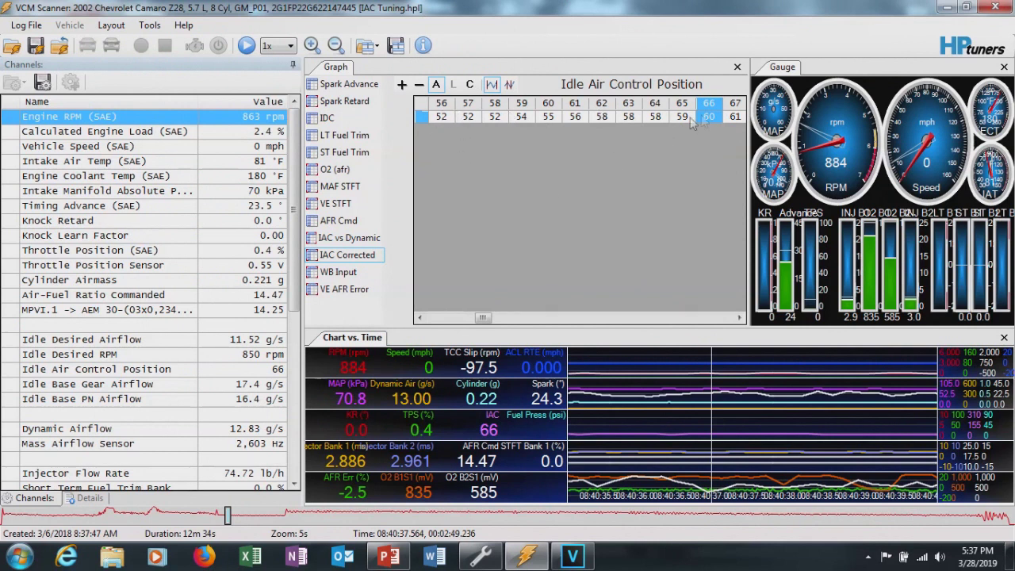
{"action": "left_click", "coordinate": [246, 46]}
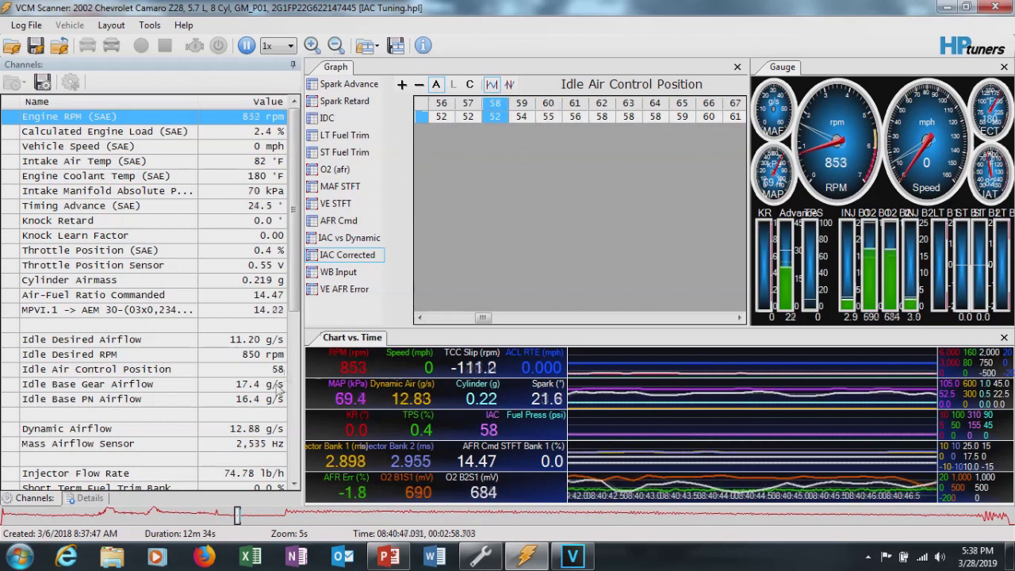
{"action": "left_click_drag", "start_coordinate": [293, 300], "coordinate": [294, 414]}
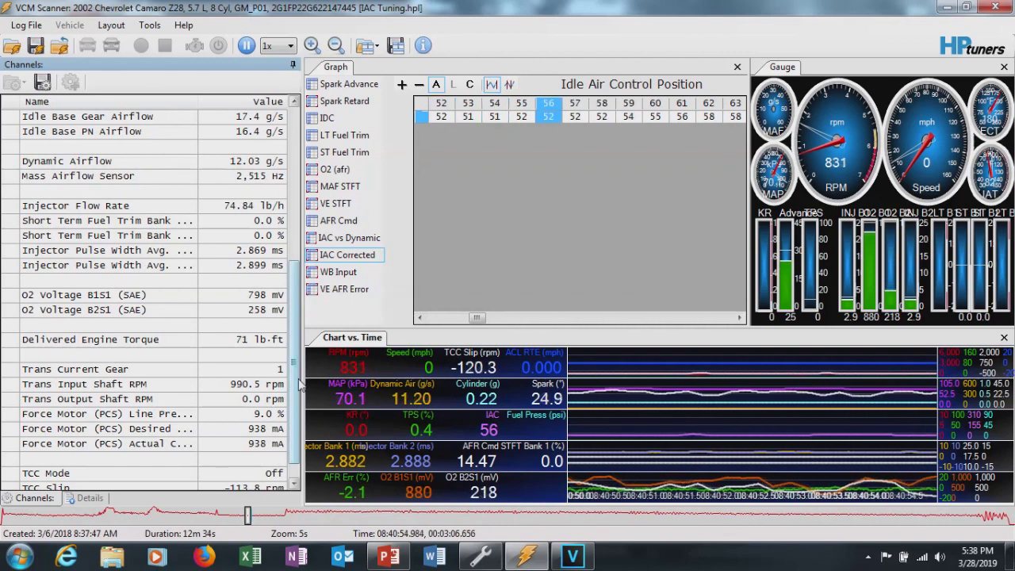
{"action": "left_click_drag", "start_coordinate": [291, 383], "coordinate": [290, 285]}
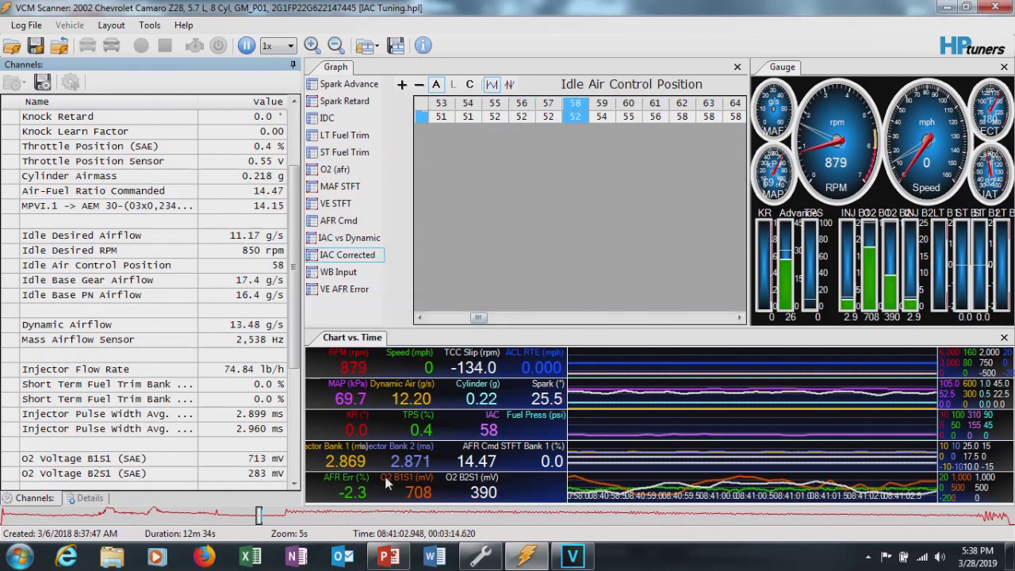
{"action": "left_click", "coordinate": [246, 45]}
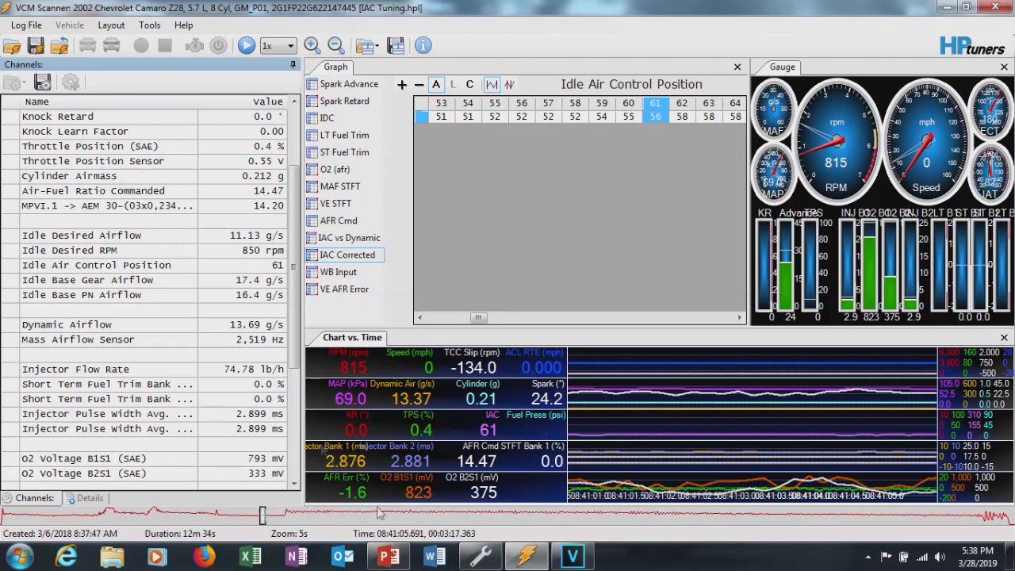
Step: Jump through the log timeline to around 08:40:46, showing 56–65 at IAC positions 61–72
{"action": "left_click", "coordinate": [8, 515]}
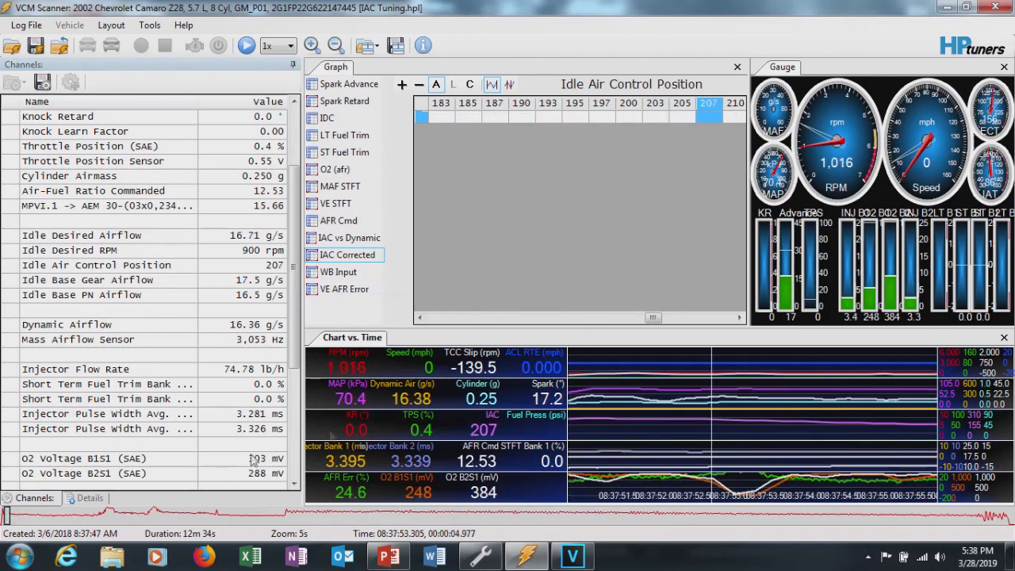
{"action": "left_click", "coordinate": [19, 515]}
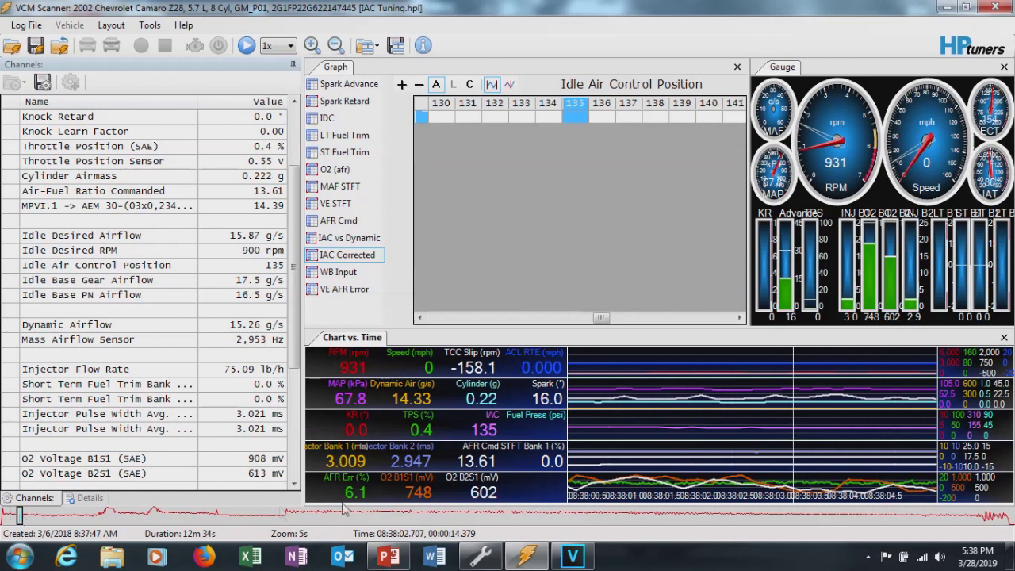
{"action": "left_click", "coordinate": [239, 516]}
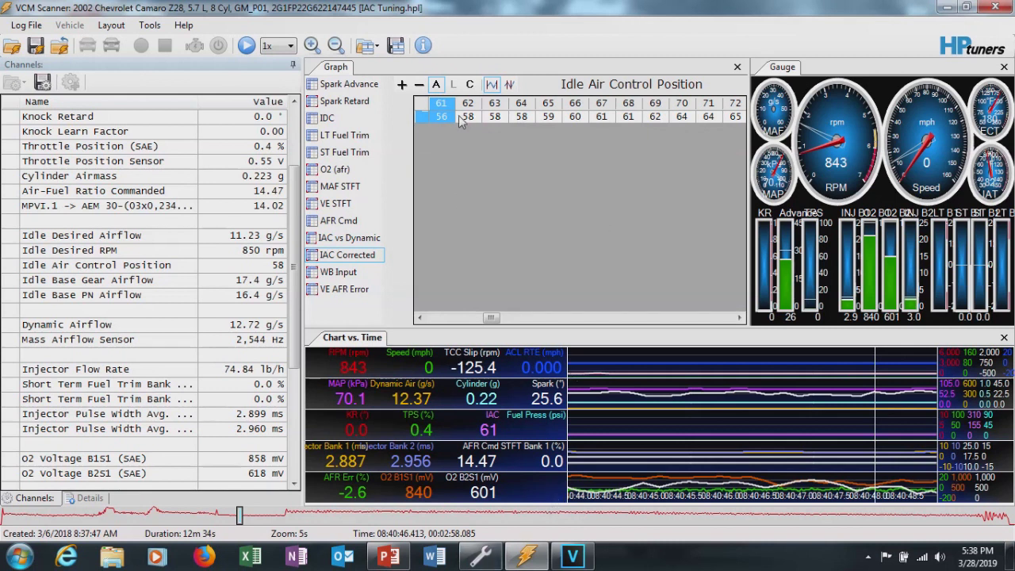
{"action": "left_click", "coordinate": [480, 558]}
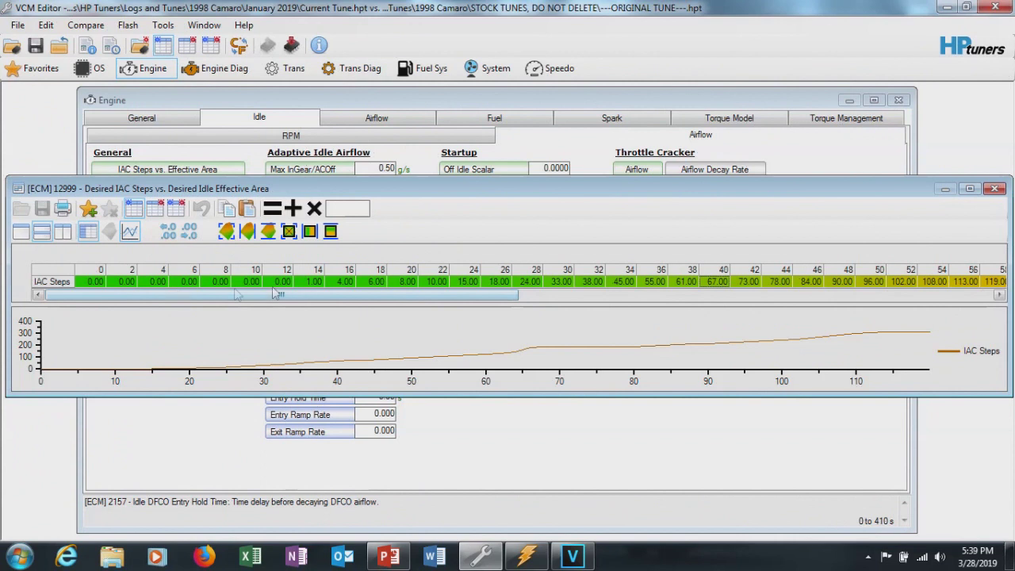
Step: Select the 45.00 IAC Steps cell at effective area 34 and switch to table-only view
{"action": "left_click_drag", "start_coordinate": [326, 297], "coordinate": [364, 298]}
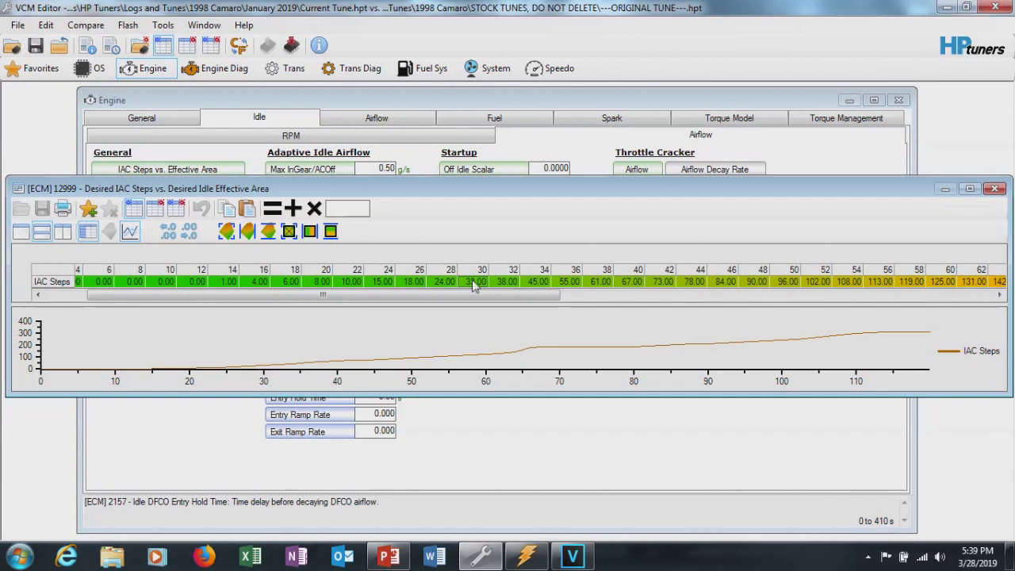
{"action": "left_click", "coordinate": [535, 283]}
{"action": "scroll", "coordinate": [536, 287], "scroll_direction": "down", "scroll_amount": 1}
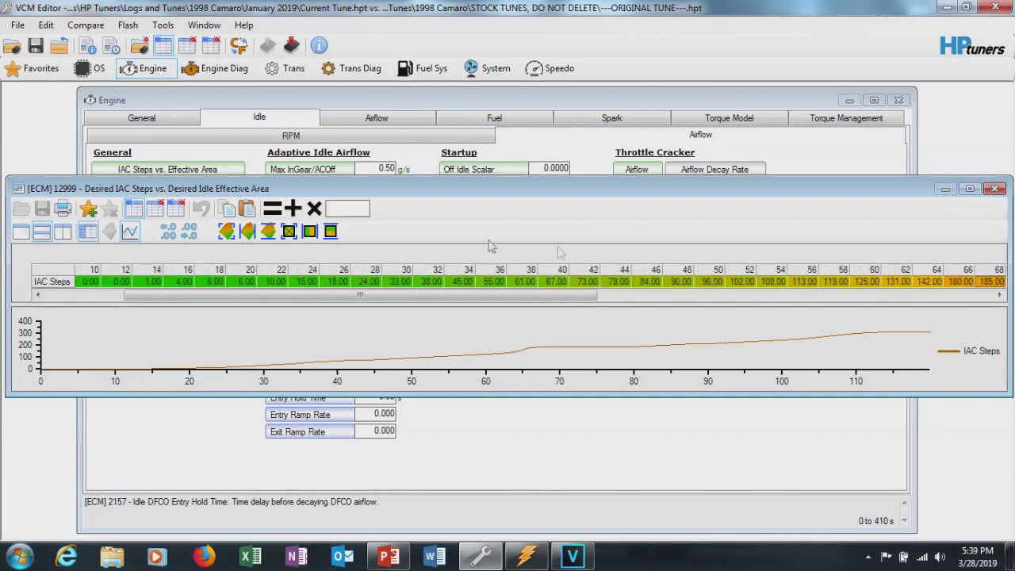
{"action": "left_click", "coordinate": [460, 283]}
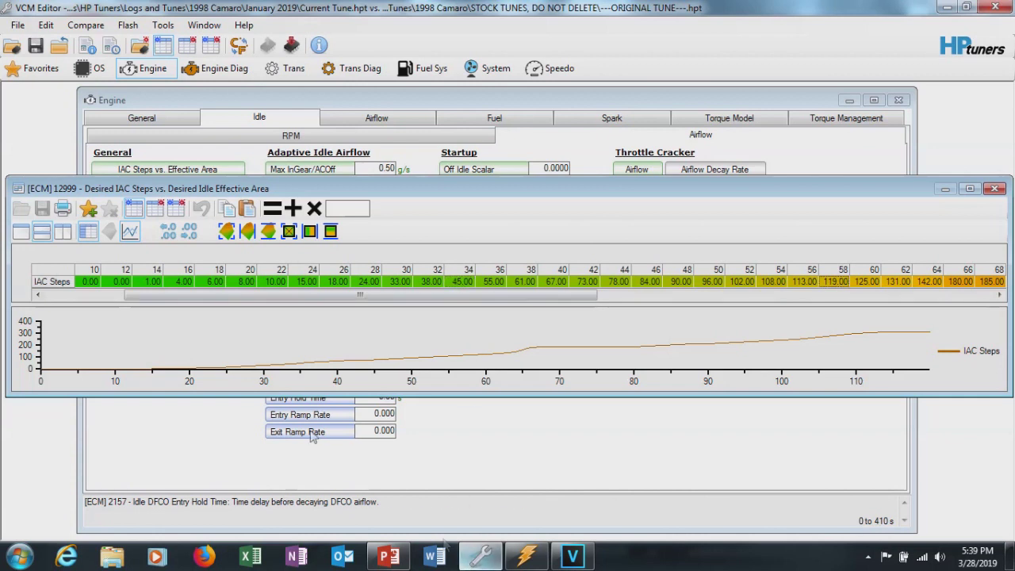
{"action": "left_click", "coordinate": [21, 232]}
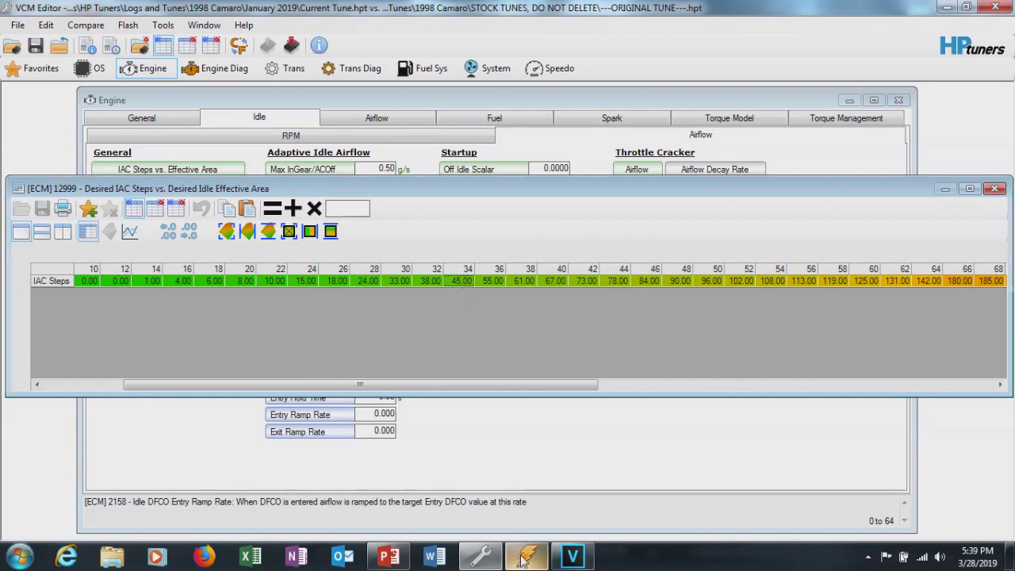
{"action": "key", "text": "alt+Tab"}
Step: Check the logged IAC Corrected values at IAC positions 47 and 48
{"action": "left_click", "coordinate": [419, 317]}
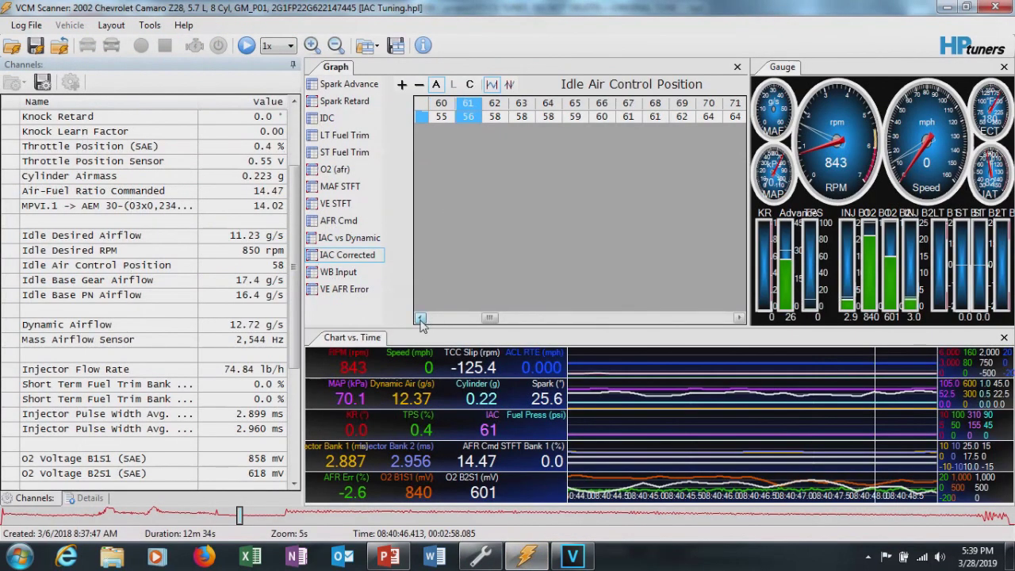
{"action": "left_click", "coordinate": [419, 317]}
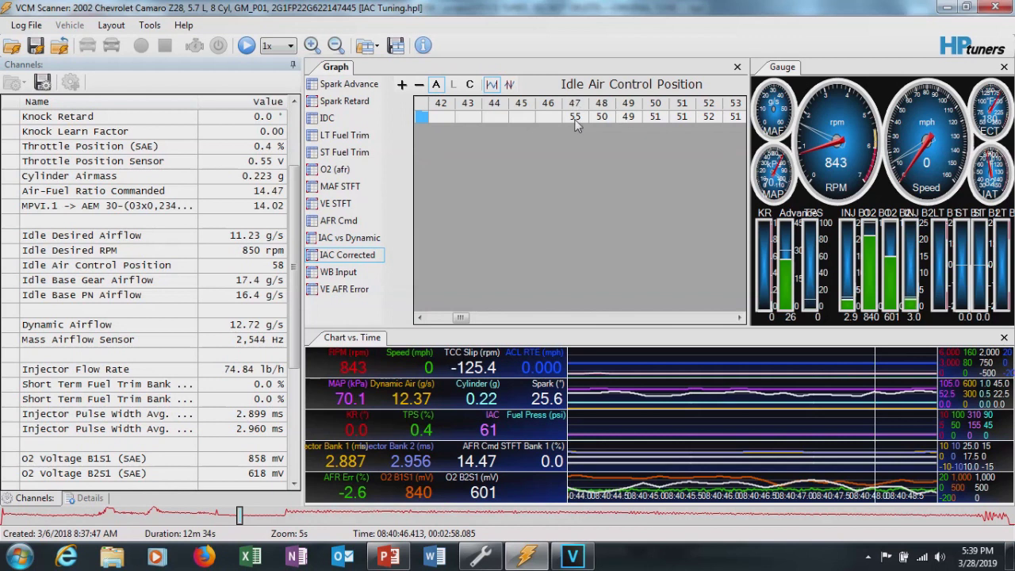
{"action": "left_click", "coordinate": [574, 118]}
{"action": "key", "text": "Right"}
{"action": "left_click", "coordinate": [480, 557]}
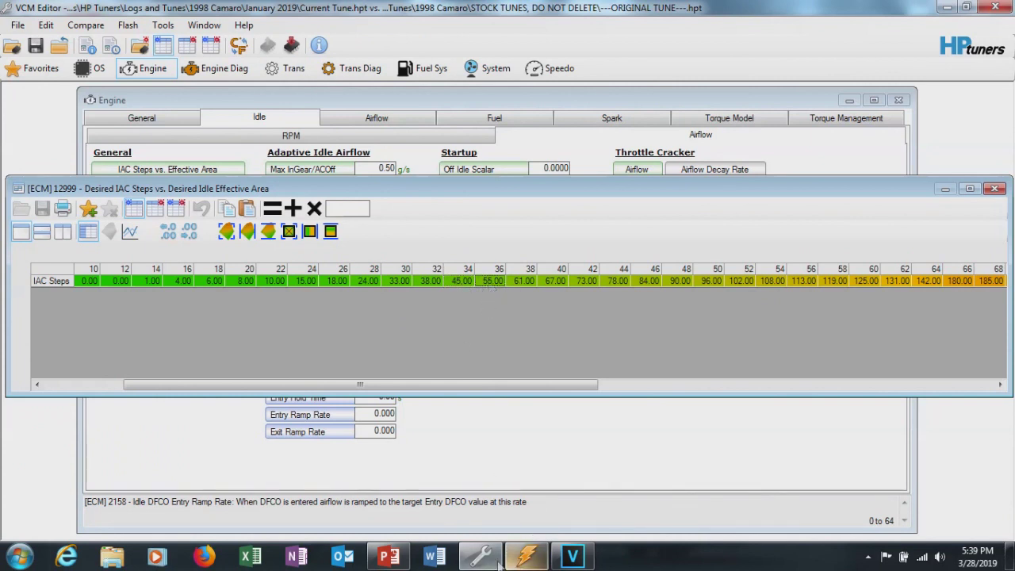
{"action": "left_click", "coordinate": [525, 556]}
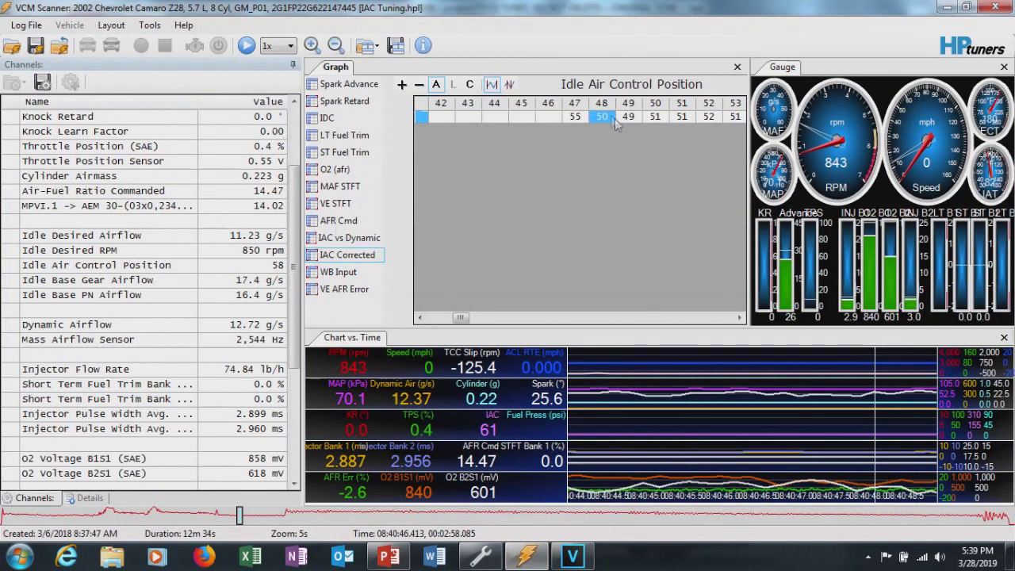
Step: Scroll to IAC position 55 and read its logged corrected value
{"action": "left_click", "coordinate": [739, 318]}
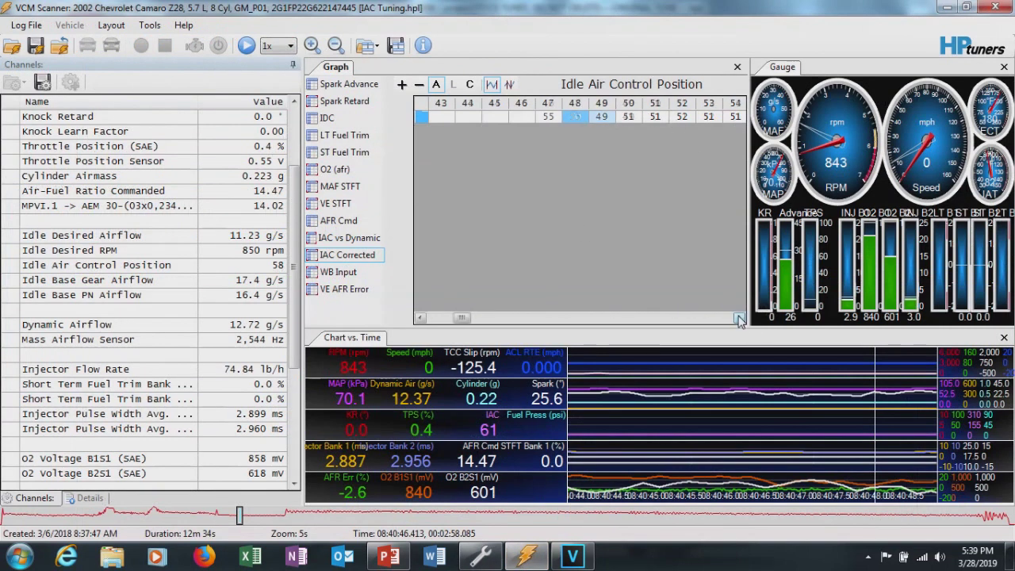
{"action": "left_click", "coordinate": [739, 318]}
{"action": "left_click", "coordinate": [739, 318]}
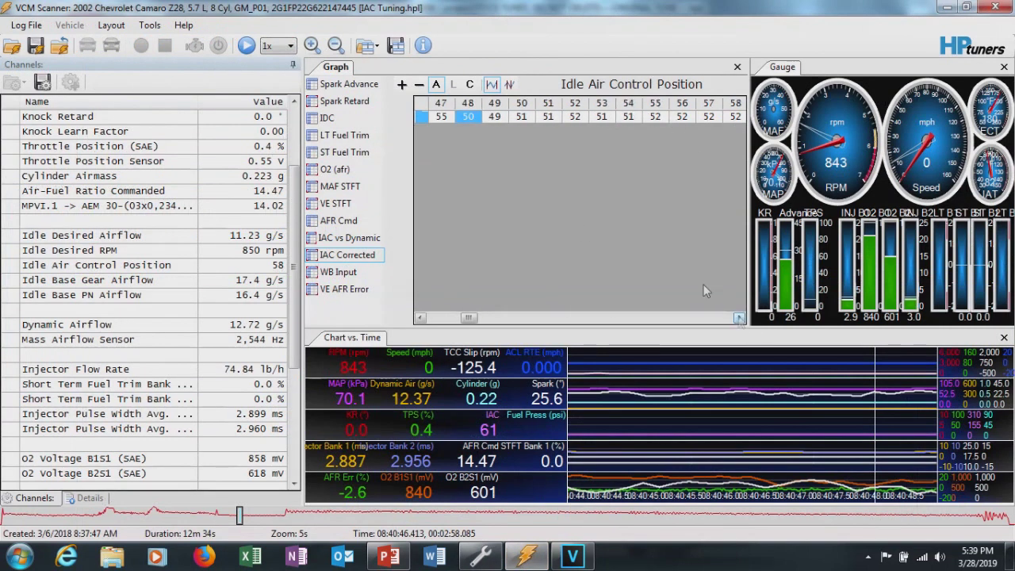
{"action": "left_click", "coordinate": [655, 116]}
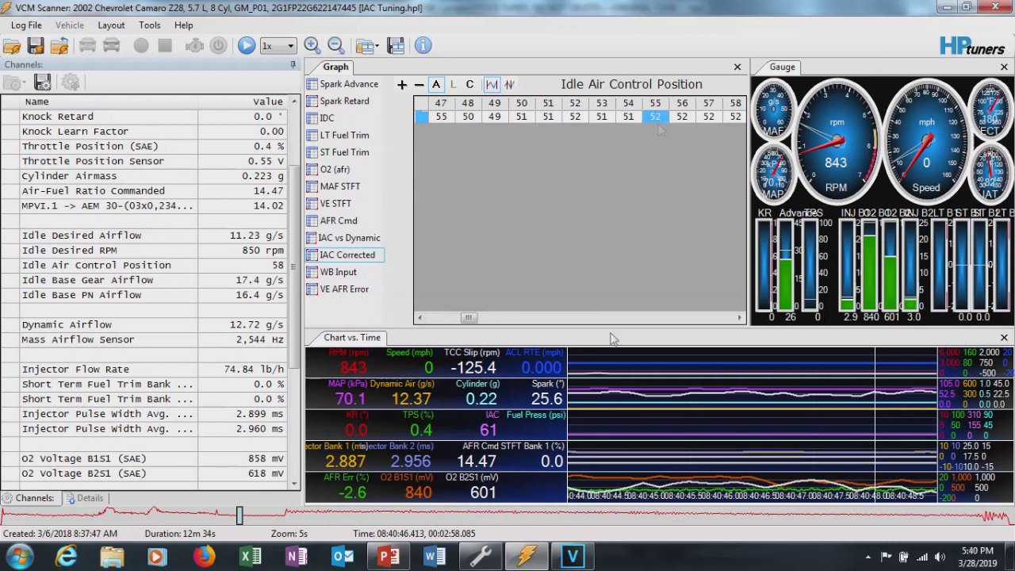
{"action": "left_click", "coordinate": [480, 557]}
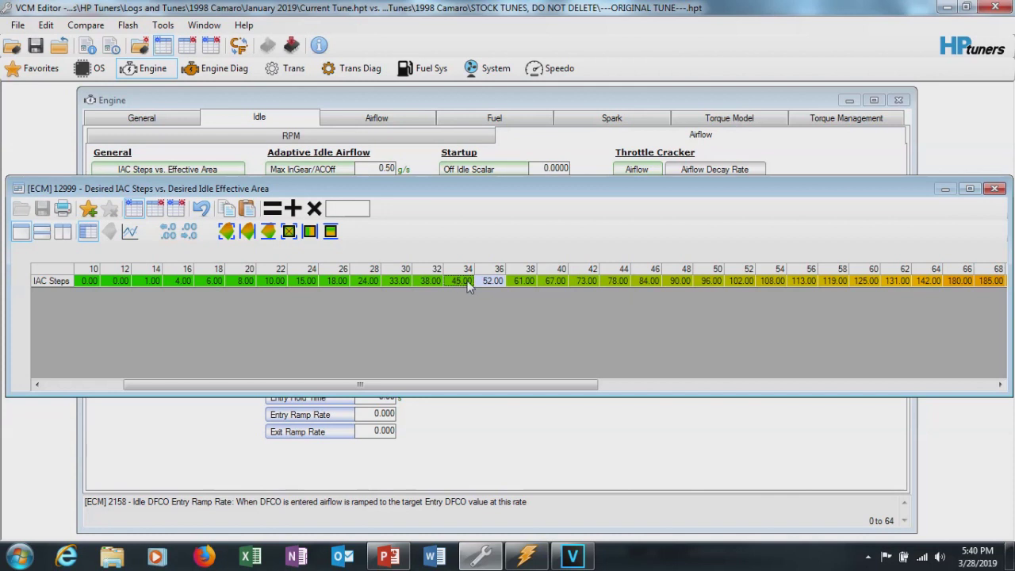
Step: Enter 47 as the IAC Steps value at 34, then read the logged value at position 61
{"action": "type", "text": "47"}
{"action": "key", "text": "Return"}
{"action": "left_click", "coordinate": [526, 555]}
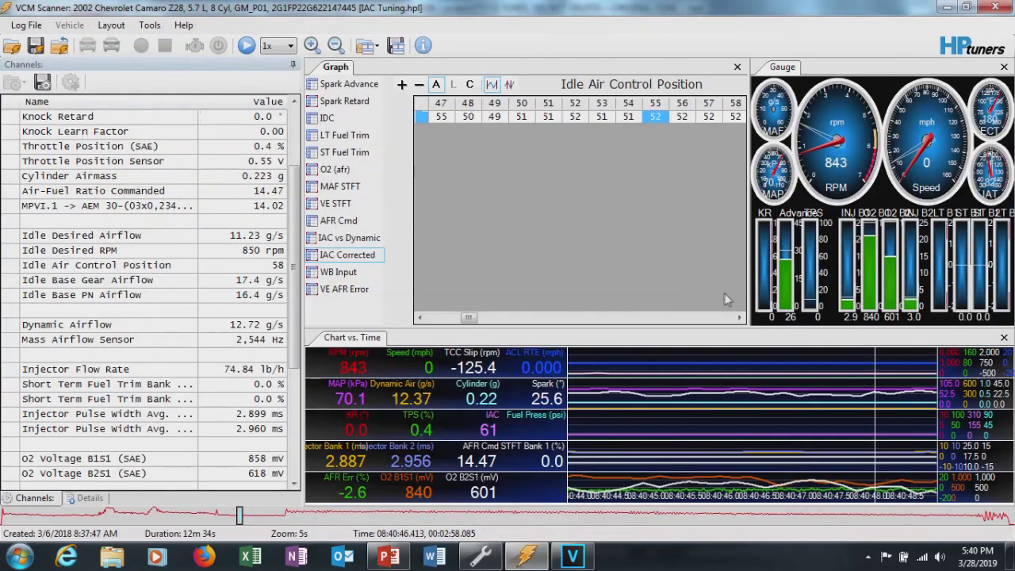
{"action": "left_click", "coordinate": [739, 318]}
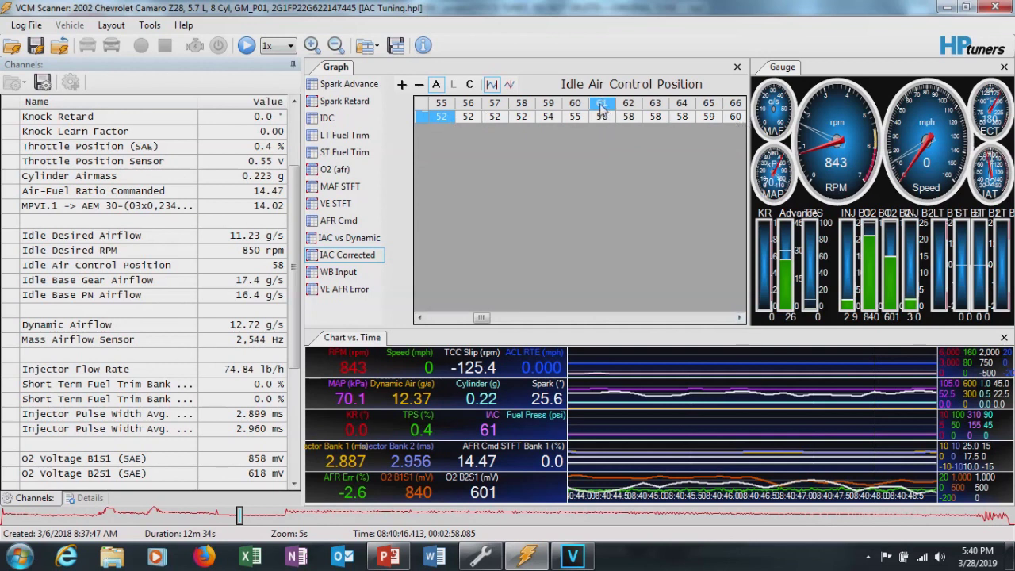
{"action": "left_click", "coordinate": [601, 116]}
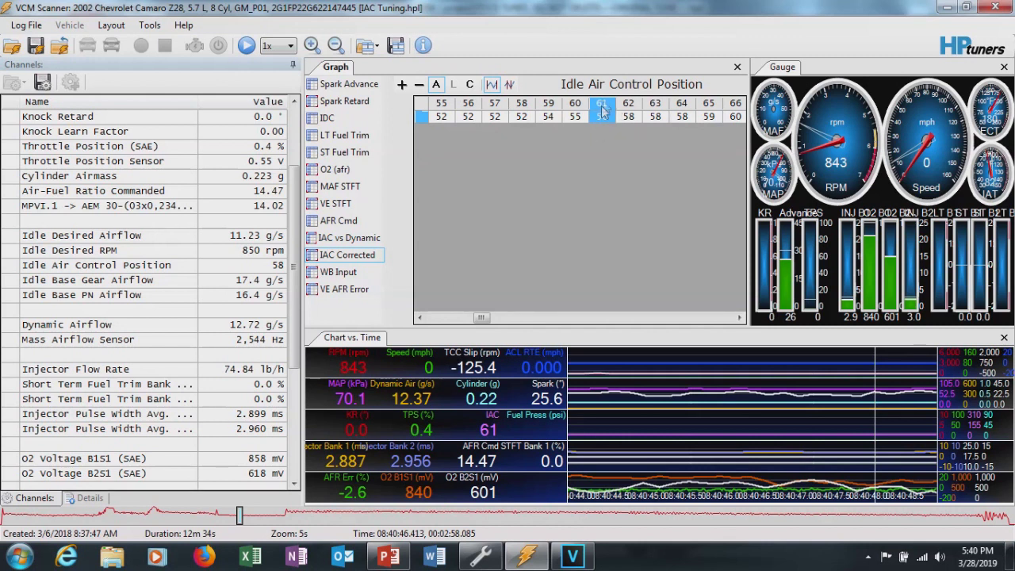
{"action": "left_click", "coordinate": [502, 559]}
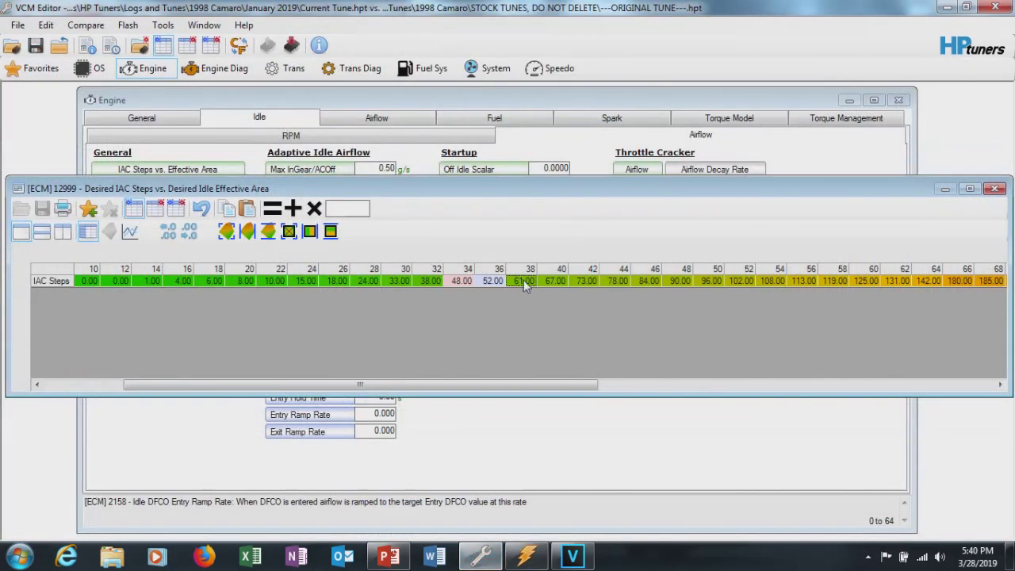
Step: Set 56 IAC steps at effective area 38 and read the logged value at position 67
{"action": "type", "text": "56"}
{"action": "left_click", "coordinate": [560, 280]}
{"action": "left_click", "coordinate": [526, 556]}
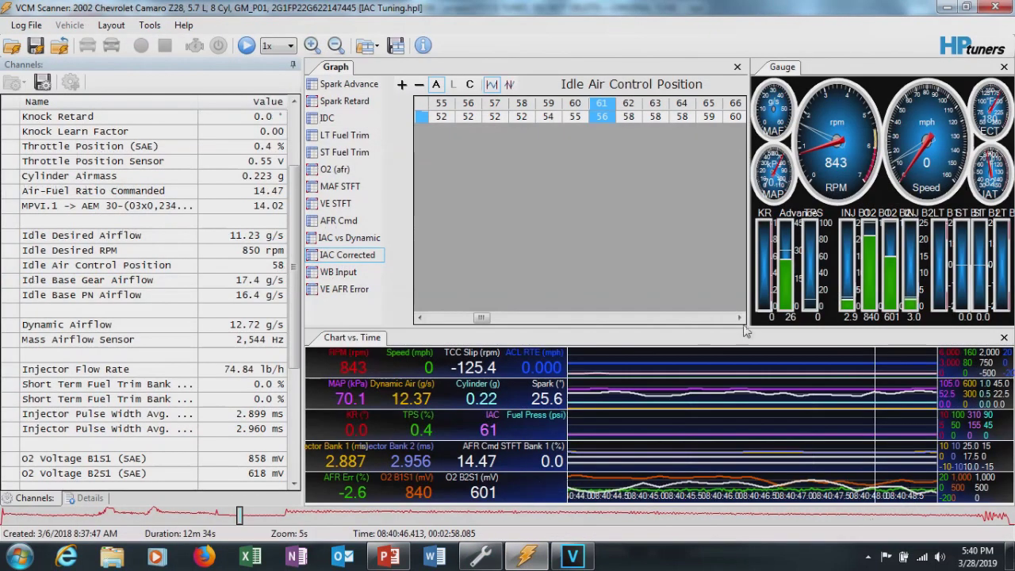
{"action": "left_click", "coordinate": [739, 317]}
{"action": "left_click", "coordinate": [740, 317]}
{"action": "left_click", "coordinate": [654, 117]}
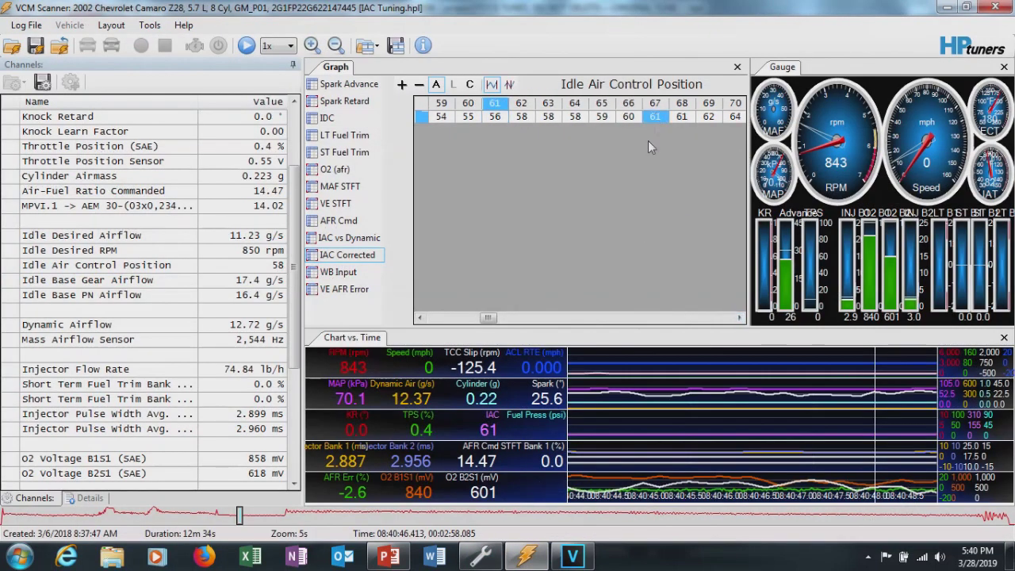
{"action": "left_click", "coordinate": [483, 555]}
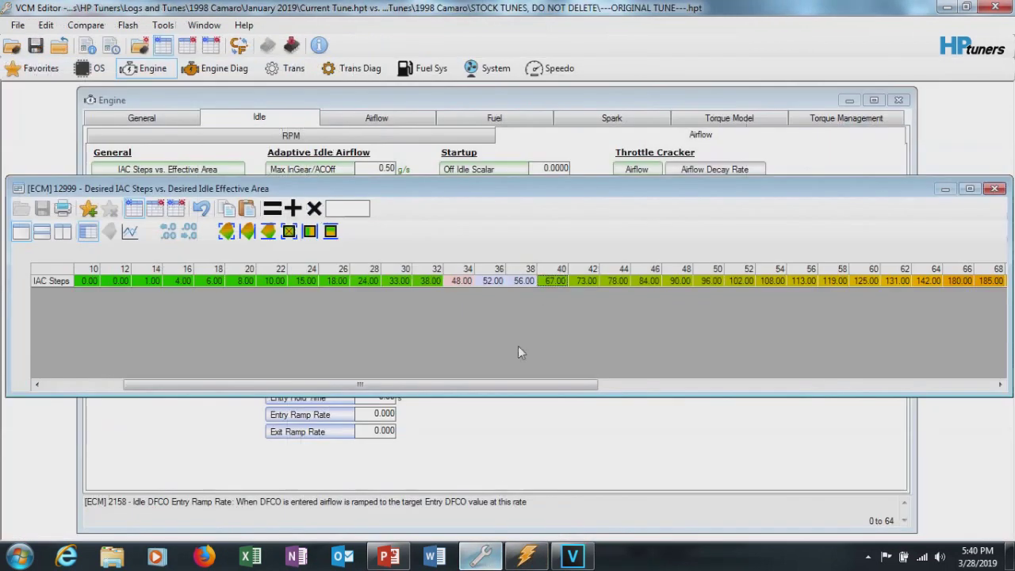
Step: Enter 61 IAC steps at effective area 40, briefly checking the curve graph before hiding it
{"action": "double_click", "coordinate": [556, 282]}
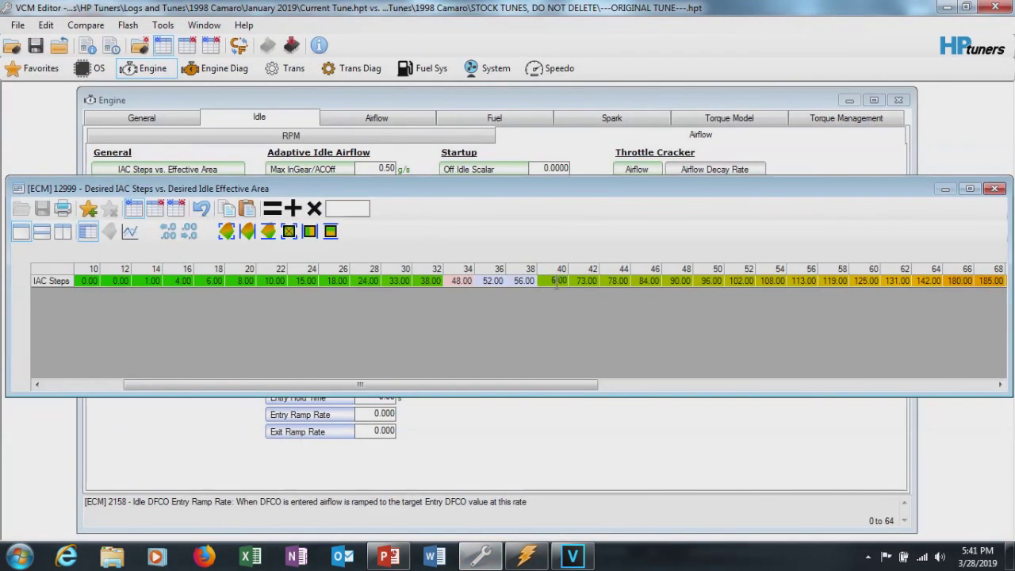
{"action": "type", "text": "61"}
{"action": "key", "text": "Return"}
{"action": "left_click", "coordinate": [41, 230]}
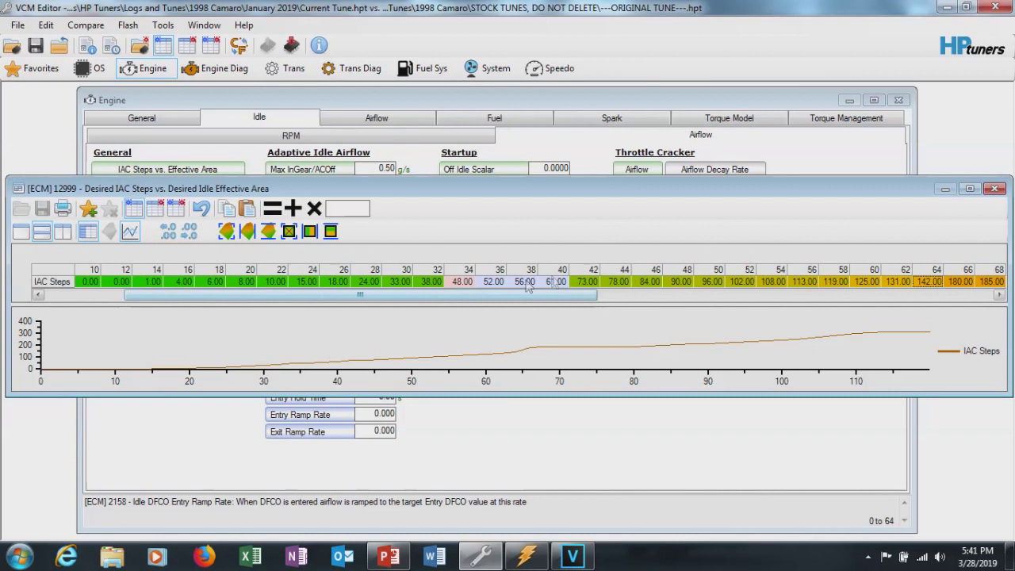
{"action": "left_click_drag", "start_coordinate": [567, 295], "coordinate": [583, 294]}
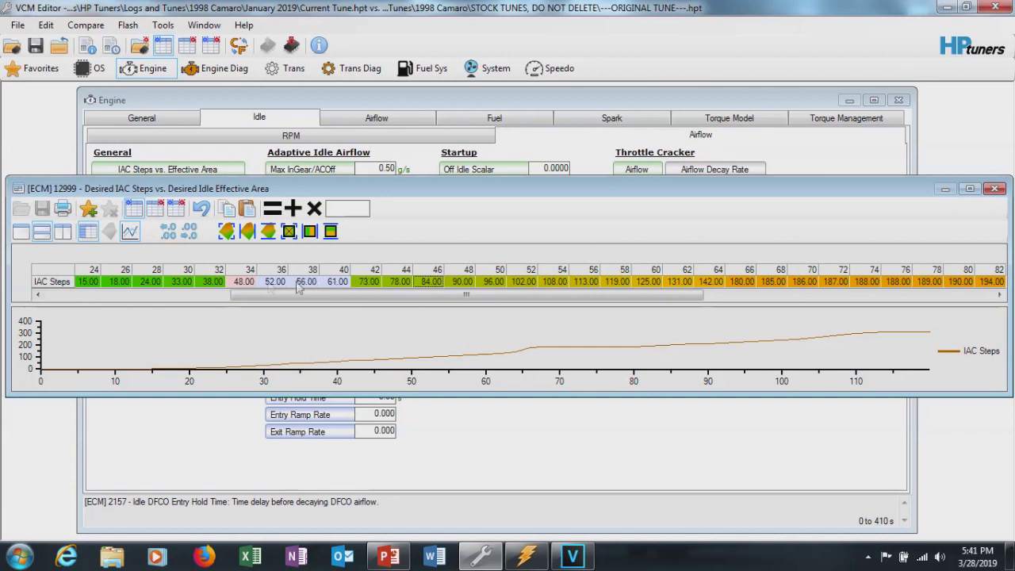
{"action": "left_click", "coordinate": [21, 231]}
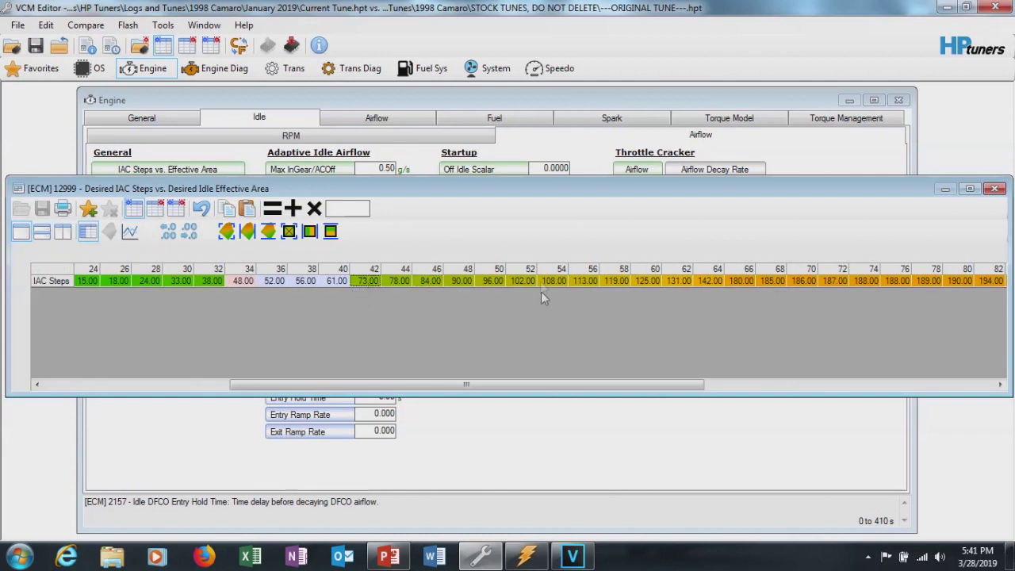
{"action": "left_click", "coordinate": [531, 558]}
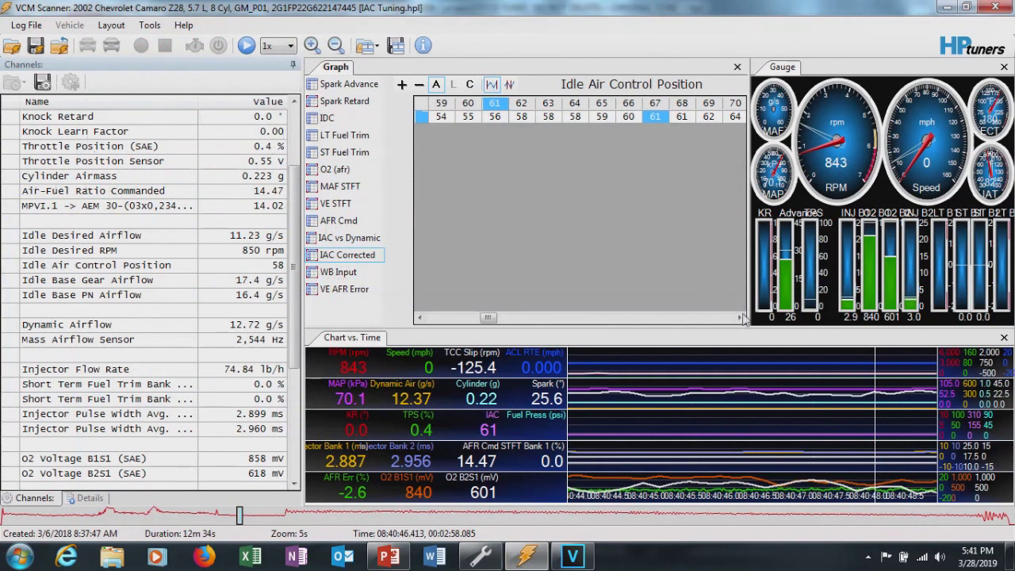
Step: Scroll IAC Corrected to positions 76–87, reading 68 at position 78
{"action": "left_click", "coordinate": [738, 318]}
{"action": "left_click", "coordinate": [739, 318]}
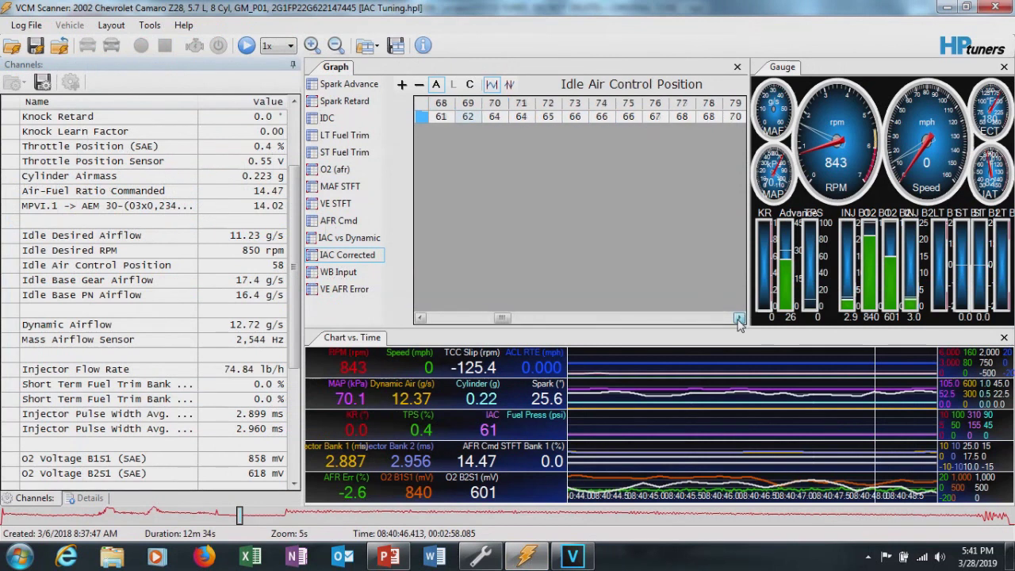
{"action": "left_click", "coordinate": [738, 318]}
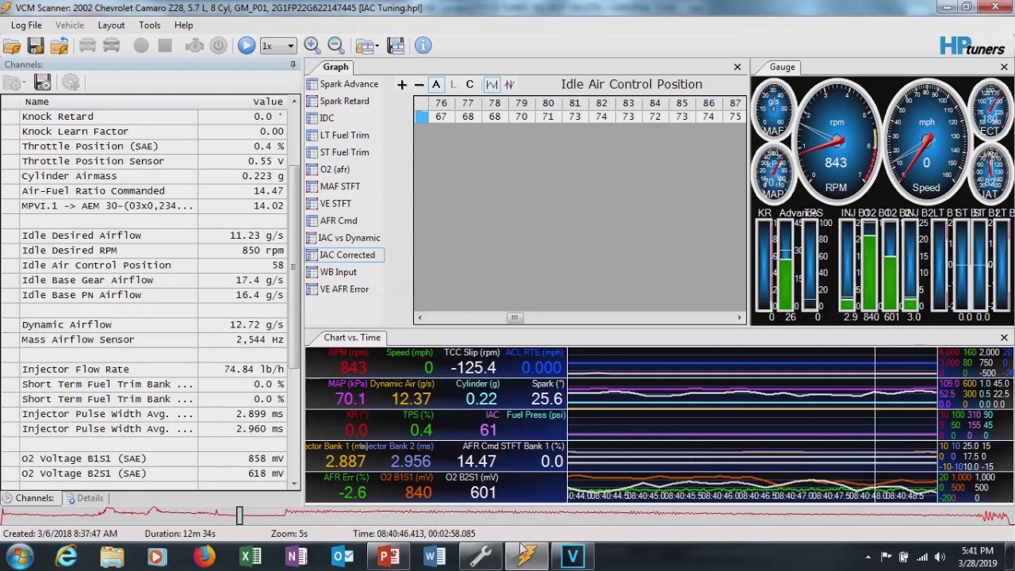
{"action": "mouse_move", "coordinate": [480, 555]}
{"action": "left_click", "coordinate": [444, 491]}
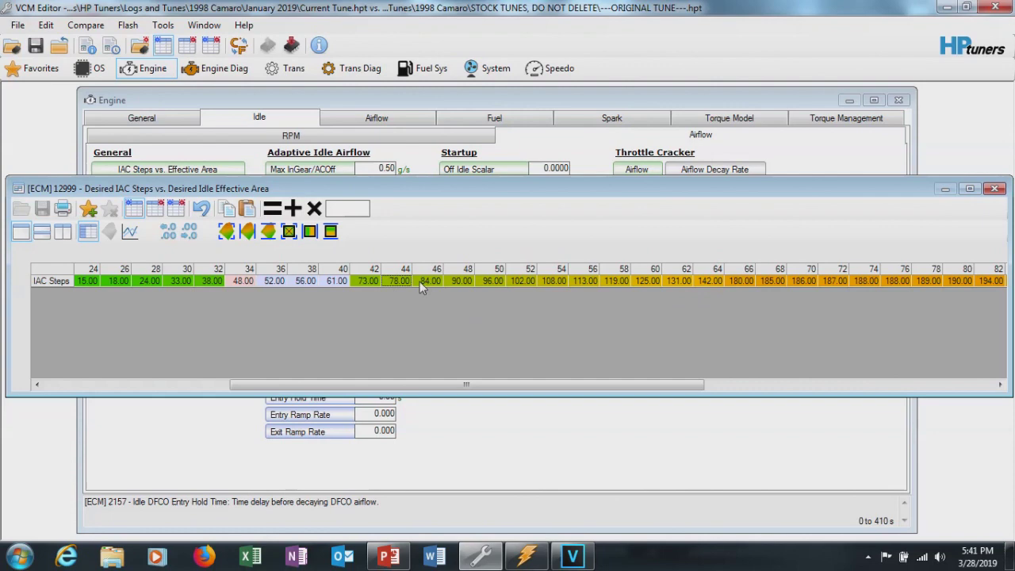
{"action": "left_click", "coordinate": [485, 555]}
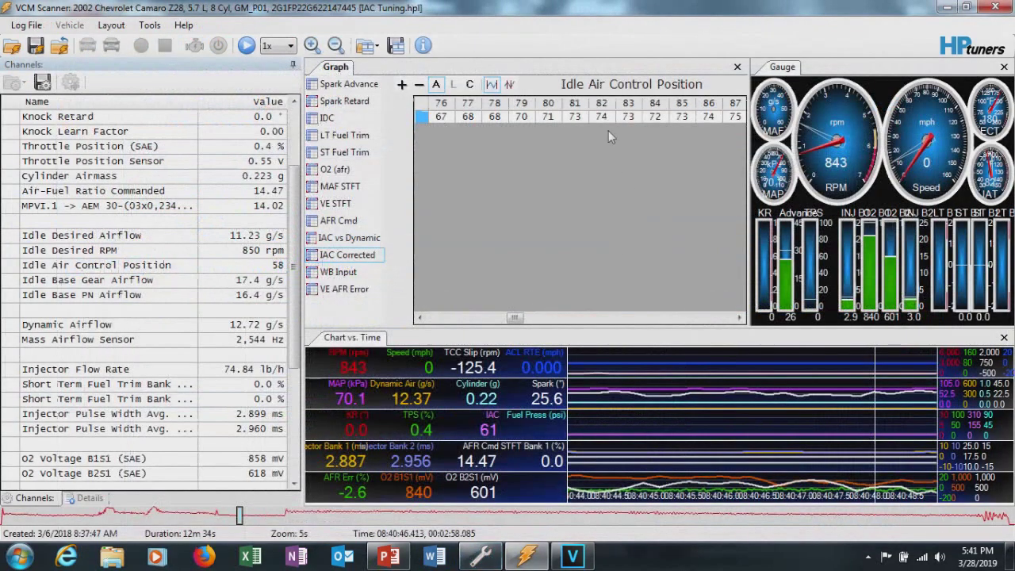
{"action": "left_click", "coordinate": [479, 555]}
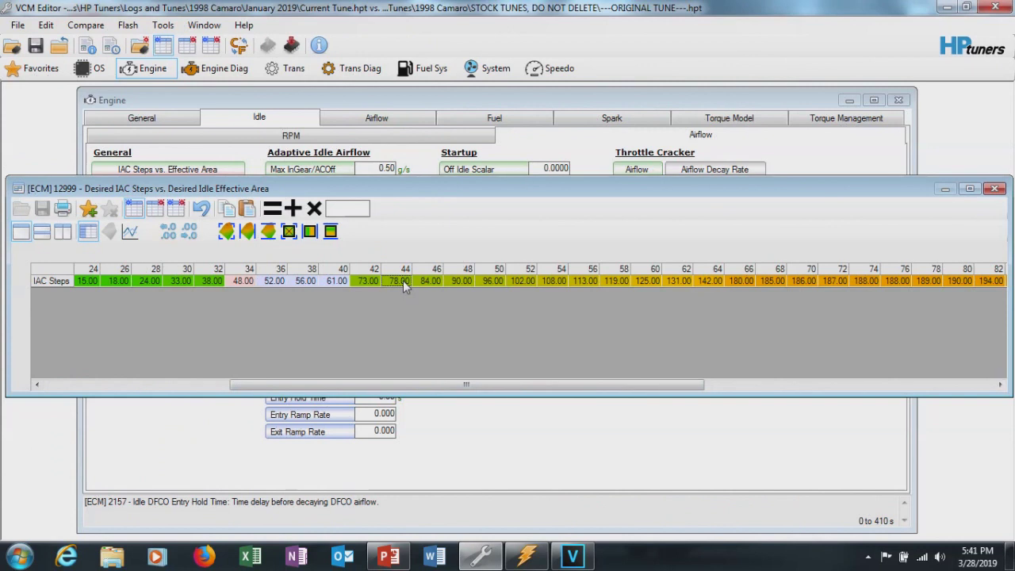
Step: Enter 68 at effective area 44 and interpolate cells 40–44, giving 64 at 42
{"action": "type", "text": "68"}
{"action": "key", "text": "Return"}
{"action": "left_click_drag", "start_coordinate": [363, 282], "coordinate": [395, 283]}
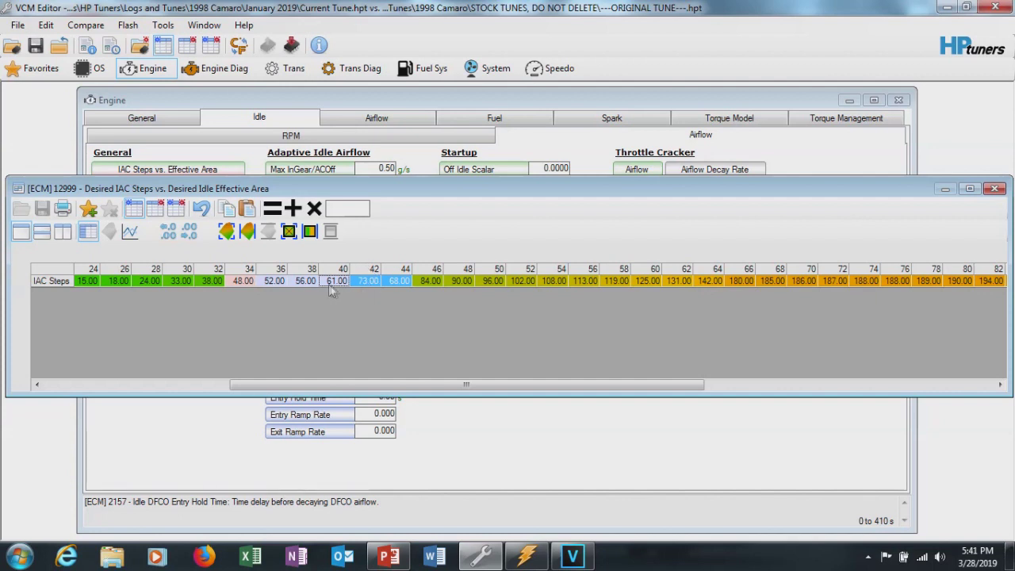
{"action": "left_click_drag", "start_coordinate": [359, 282], "coordinate": [389, 287]}
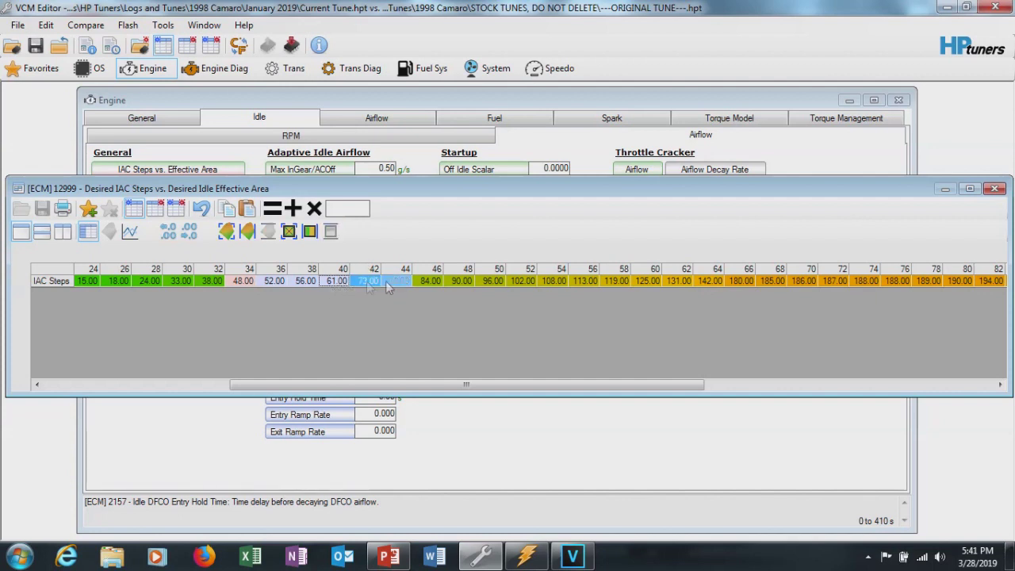
{"action": "left_click", "coordinate": [227, 238]}
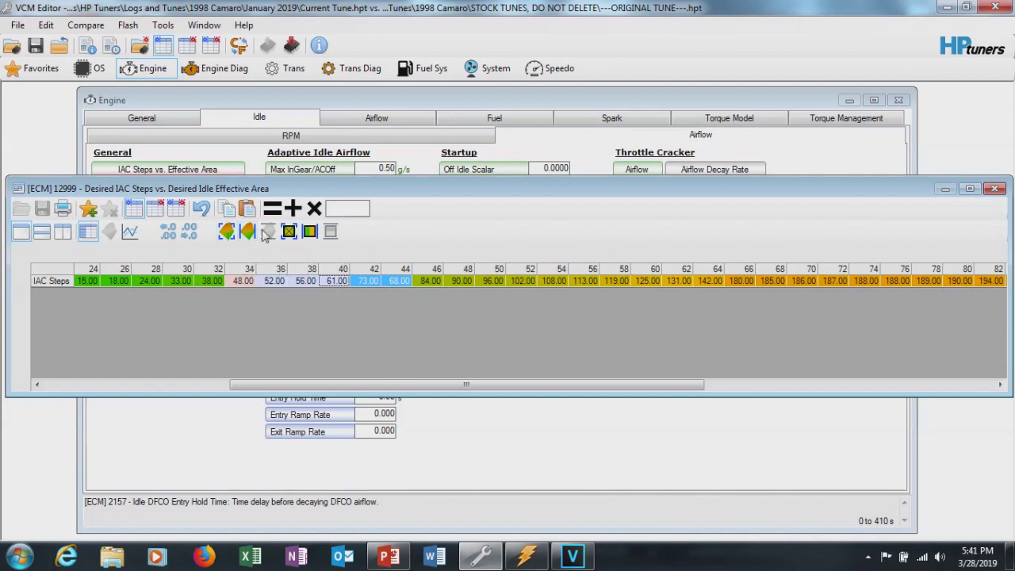
{"action": "left_click", "coordinate": [391, 289]}
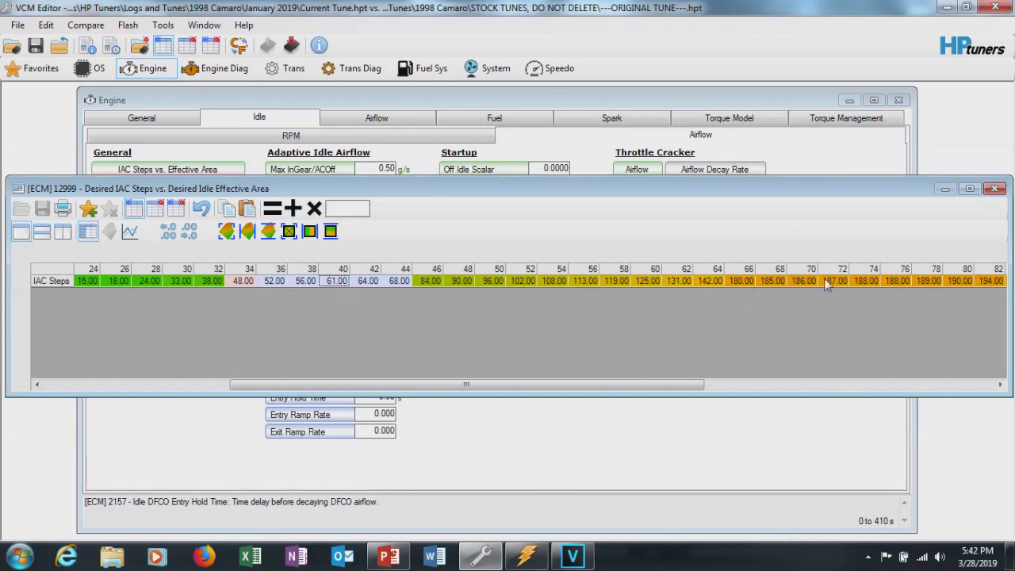
{"action": "mouse_move", "coordinate": [561, 385]}
{"action": "left_mouse_down"}
{"action": "mouse_move", "coordinate": [837, 381]}
{"action": "mouse_move", "coordinate": [532, 382]}
{"action": "left_mouse_up"}
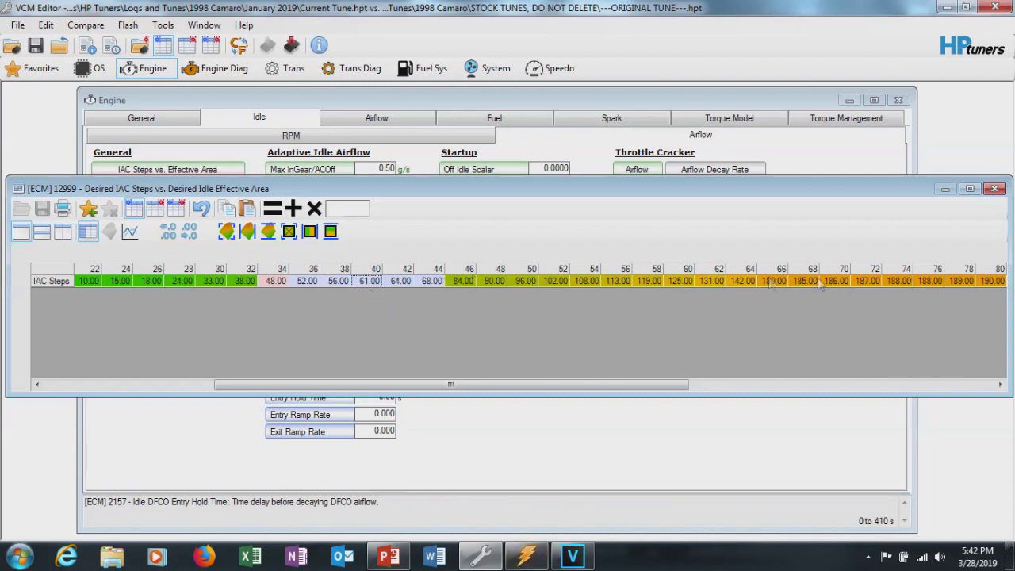
{"action": "scroll", "coordinate": [517, 379], "scroll_direction": "right", "scroll_amount": 2}
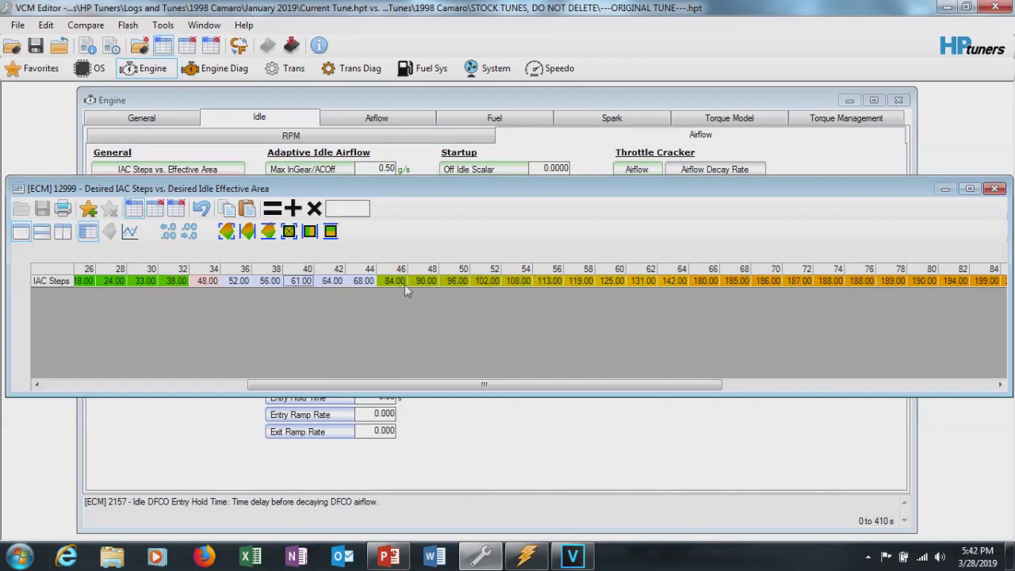
{"action": "left_click", "coordinate": [384, 285]}
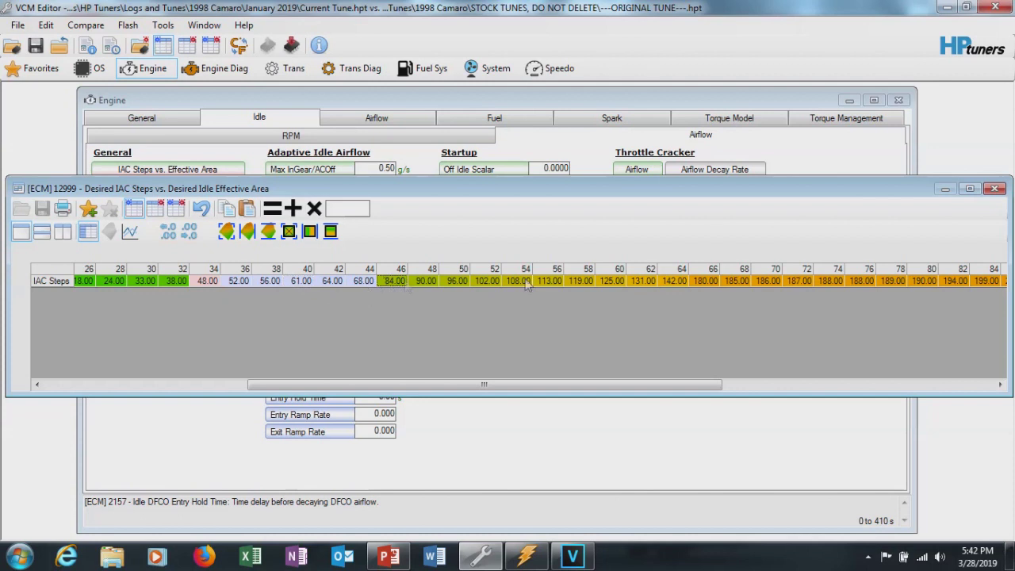